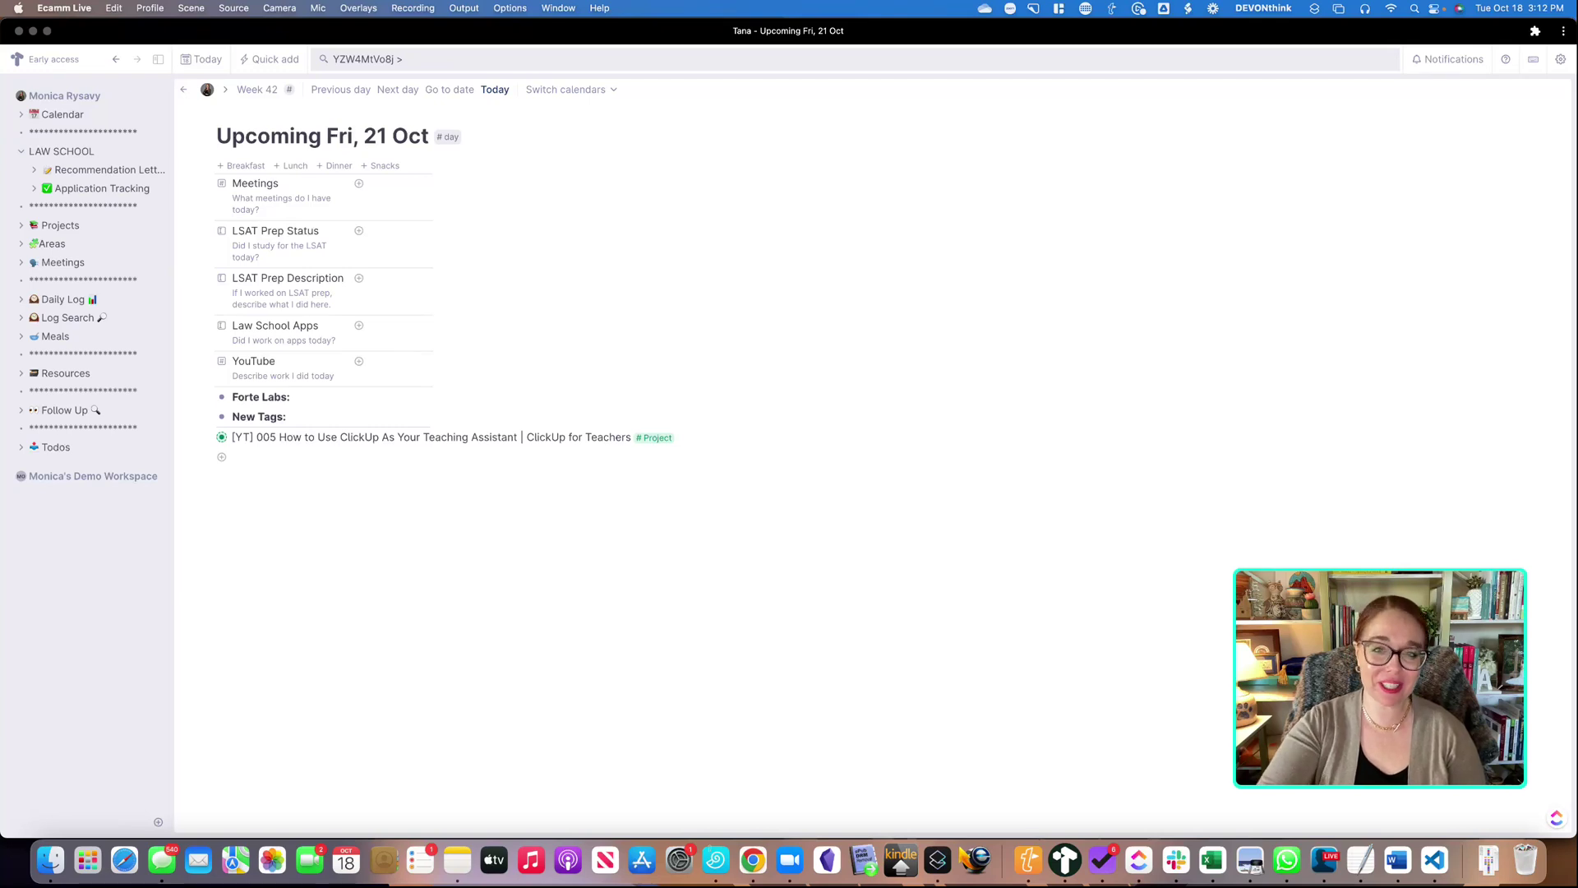
# Bring Tana forward, then add and clear a stray @ node on the 21 Oct day page
pyautogui.click(991, 393)
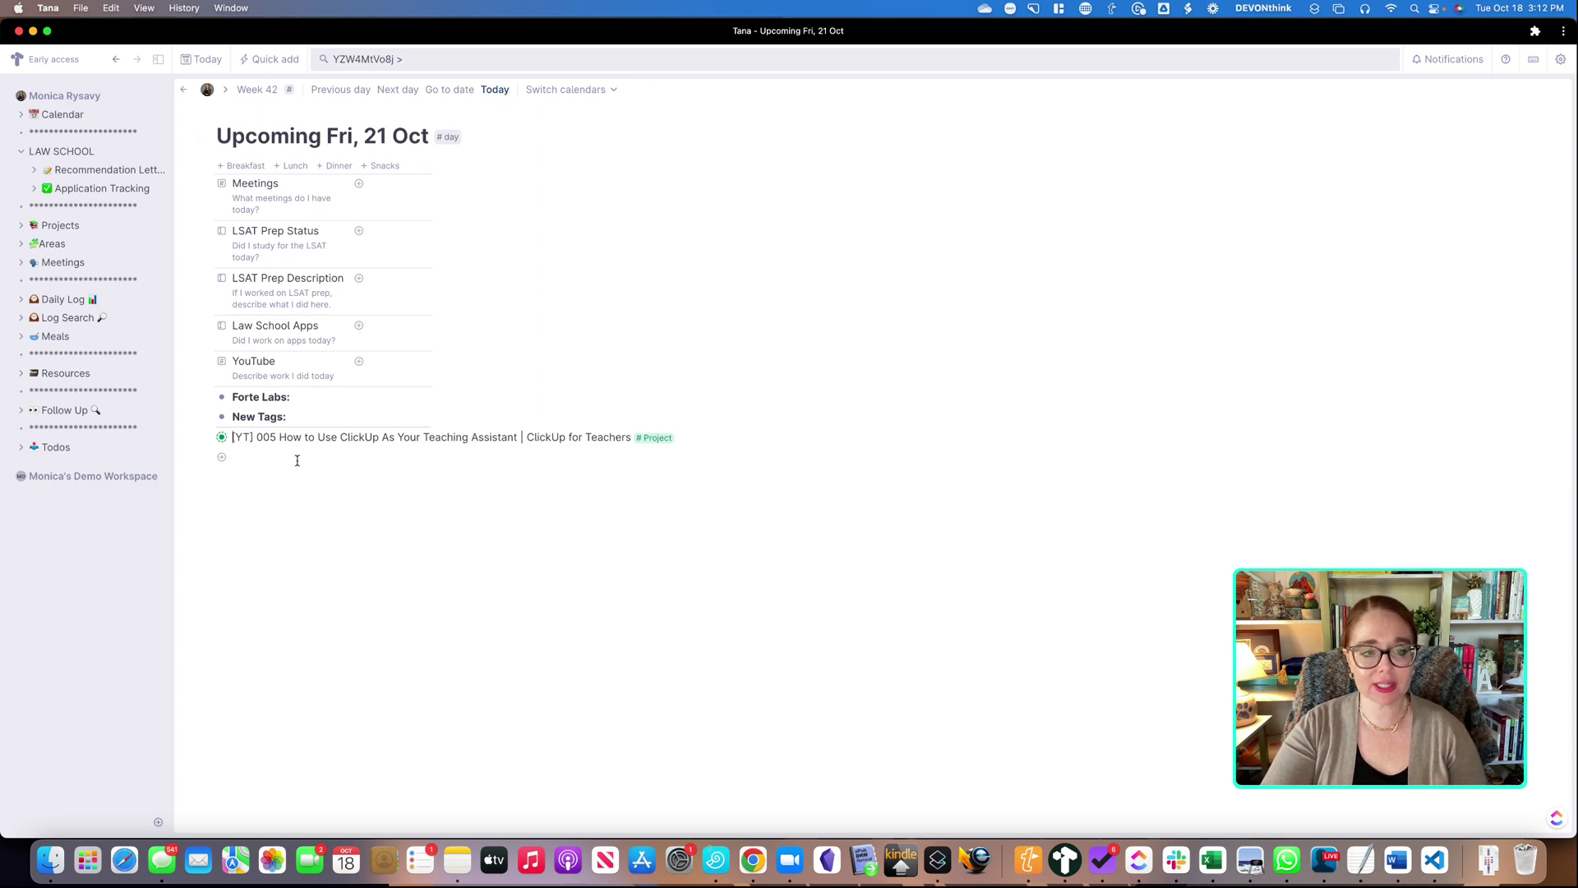
pyautogui.click(323, 459)
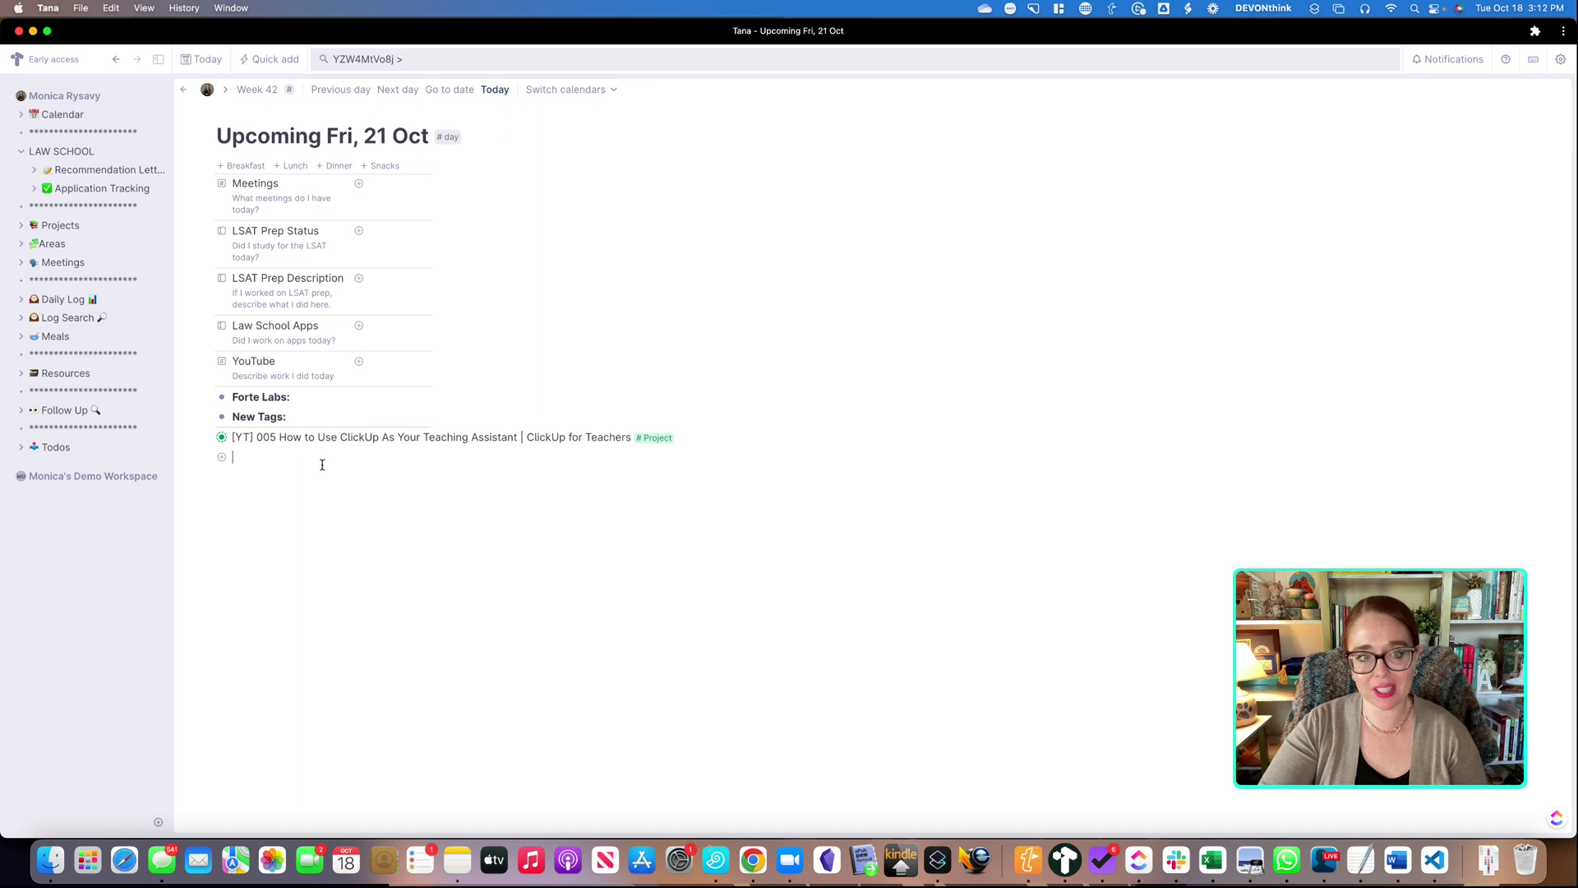
pyautogui.write('@')
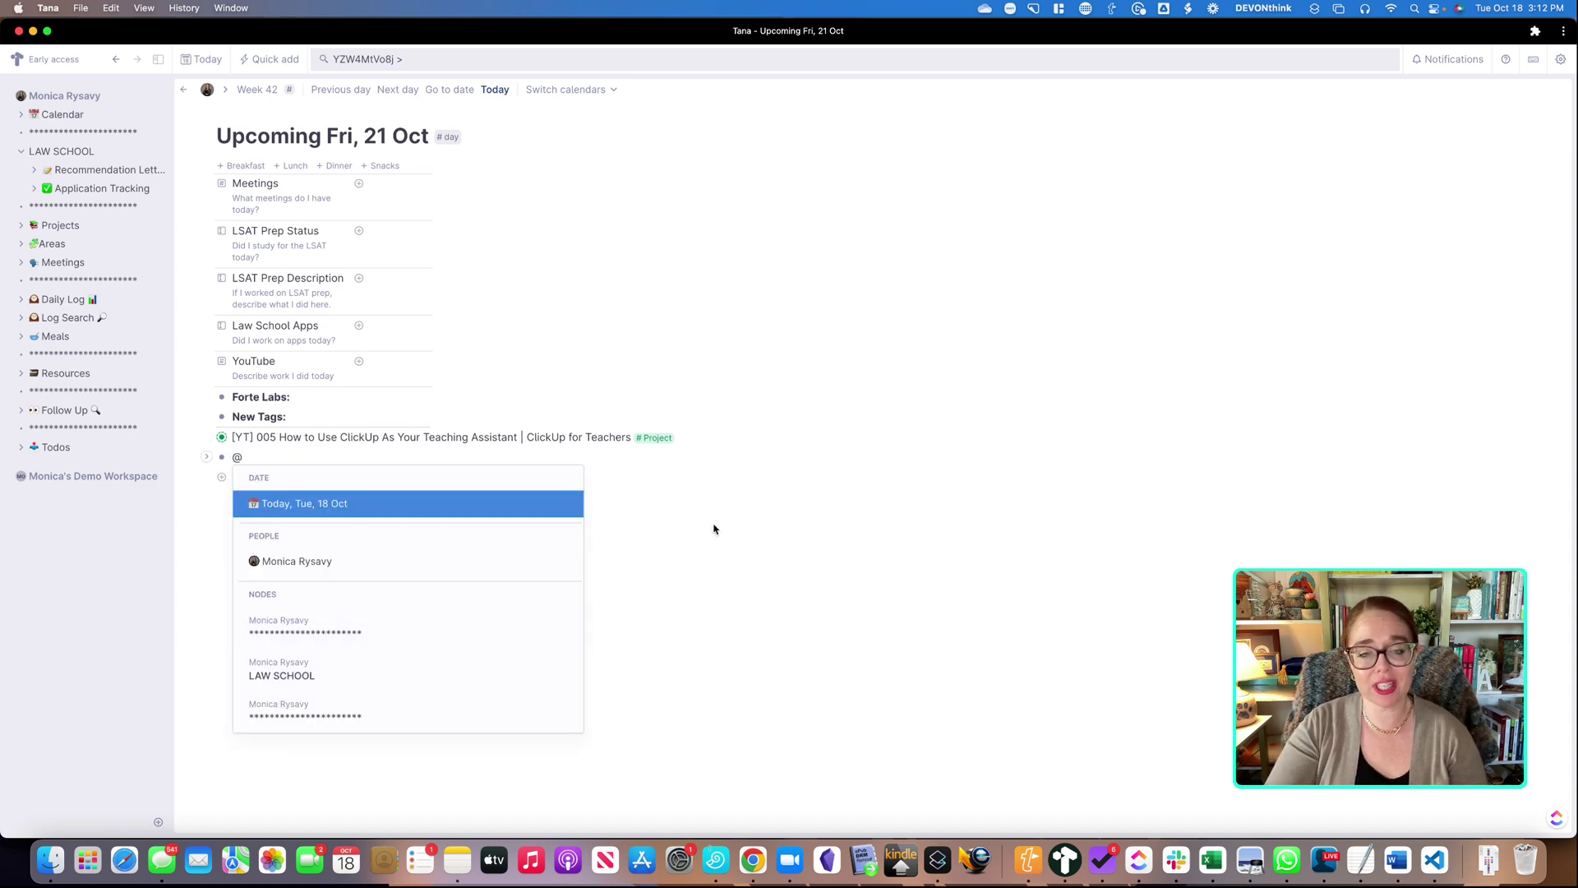
pyautogui.press('Escape')
pyautogui.press('BackSpace')
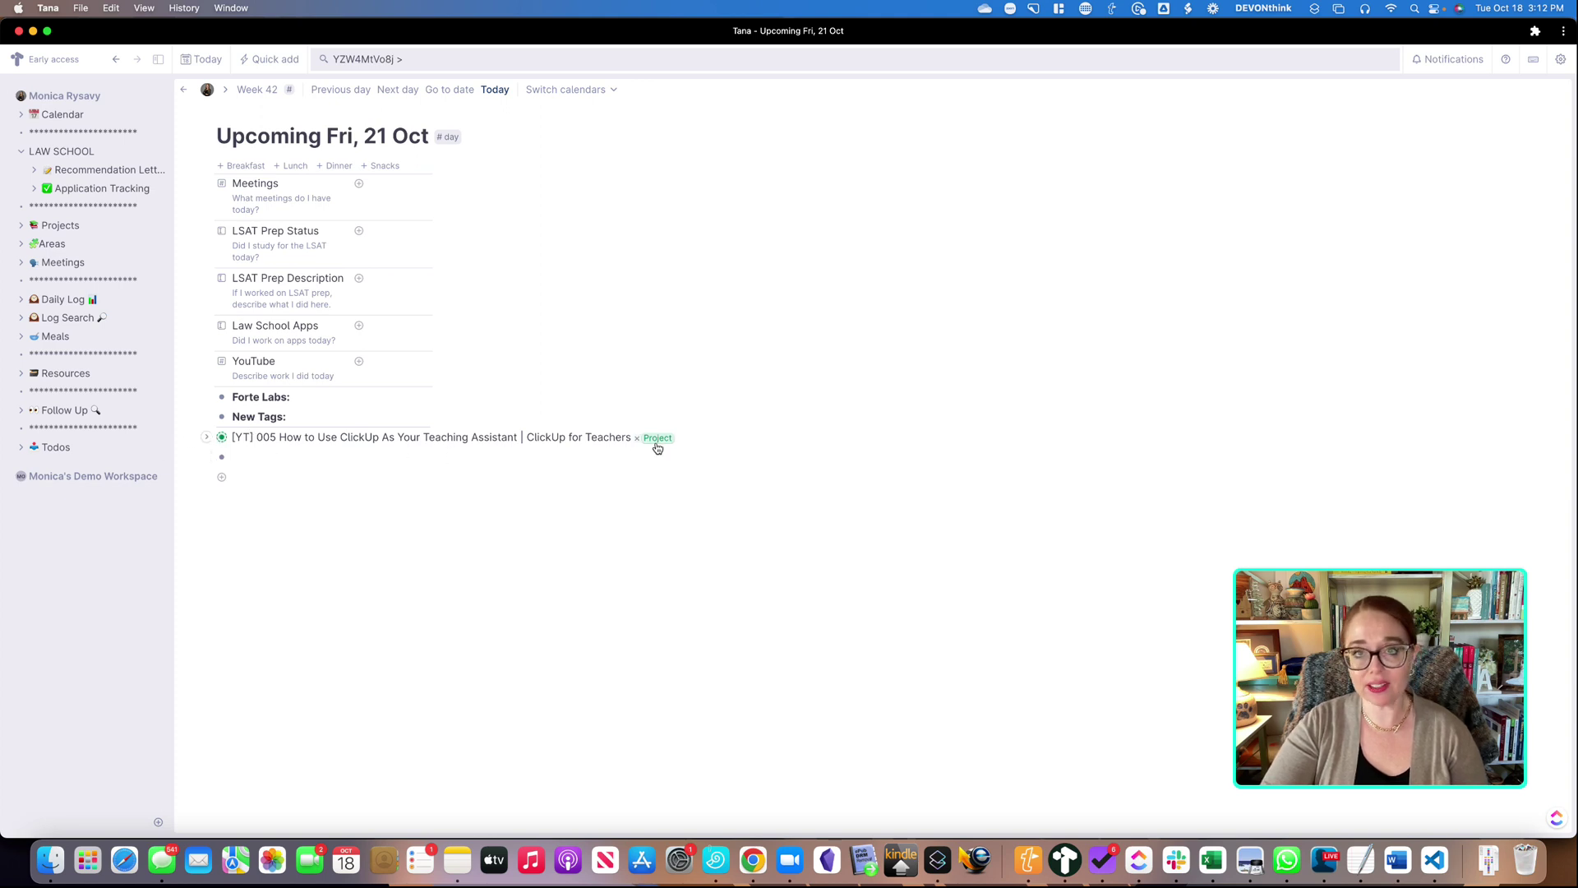
# Expand the [YT] 005 ClickUp project node and zoom into it as its own page
pyautogui.click(207, 437)
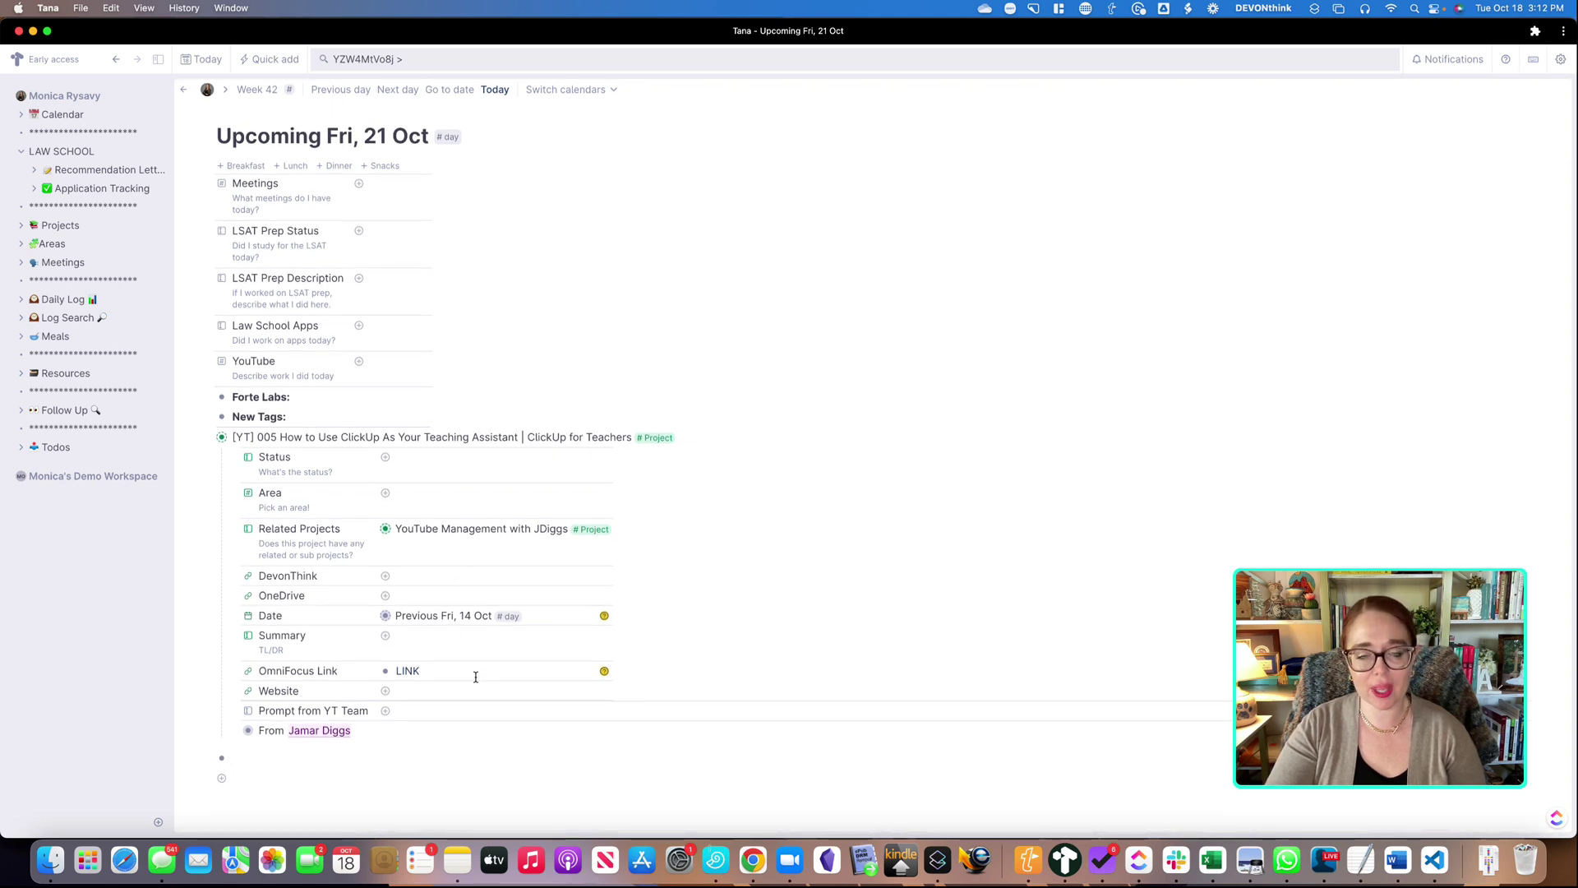
pyautogui.click(244, 437)
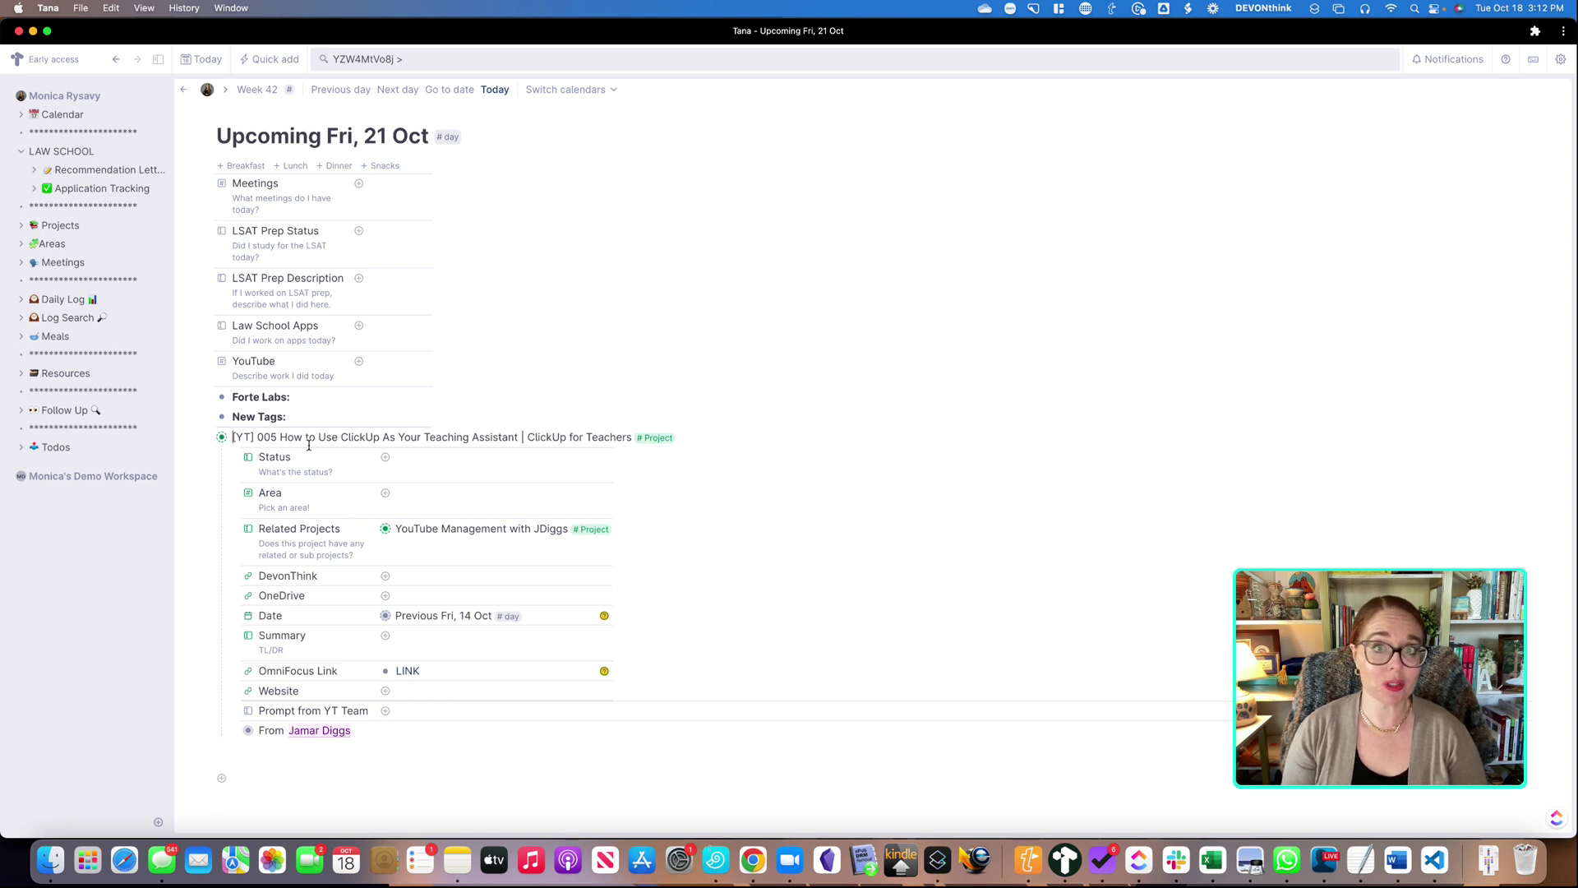
pyautogui.click(221, 437)
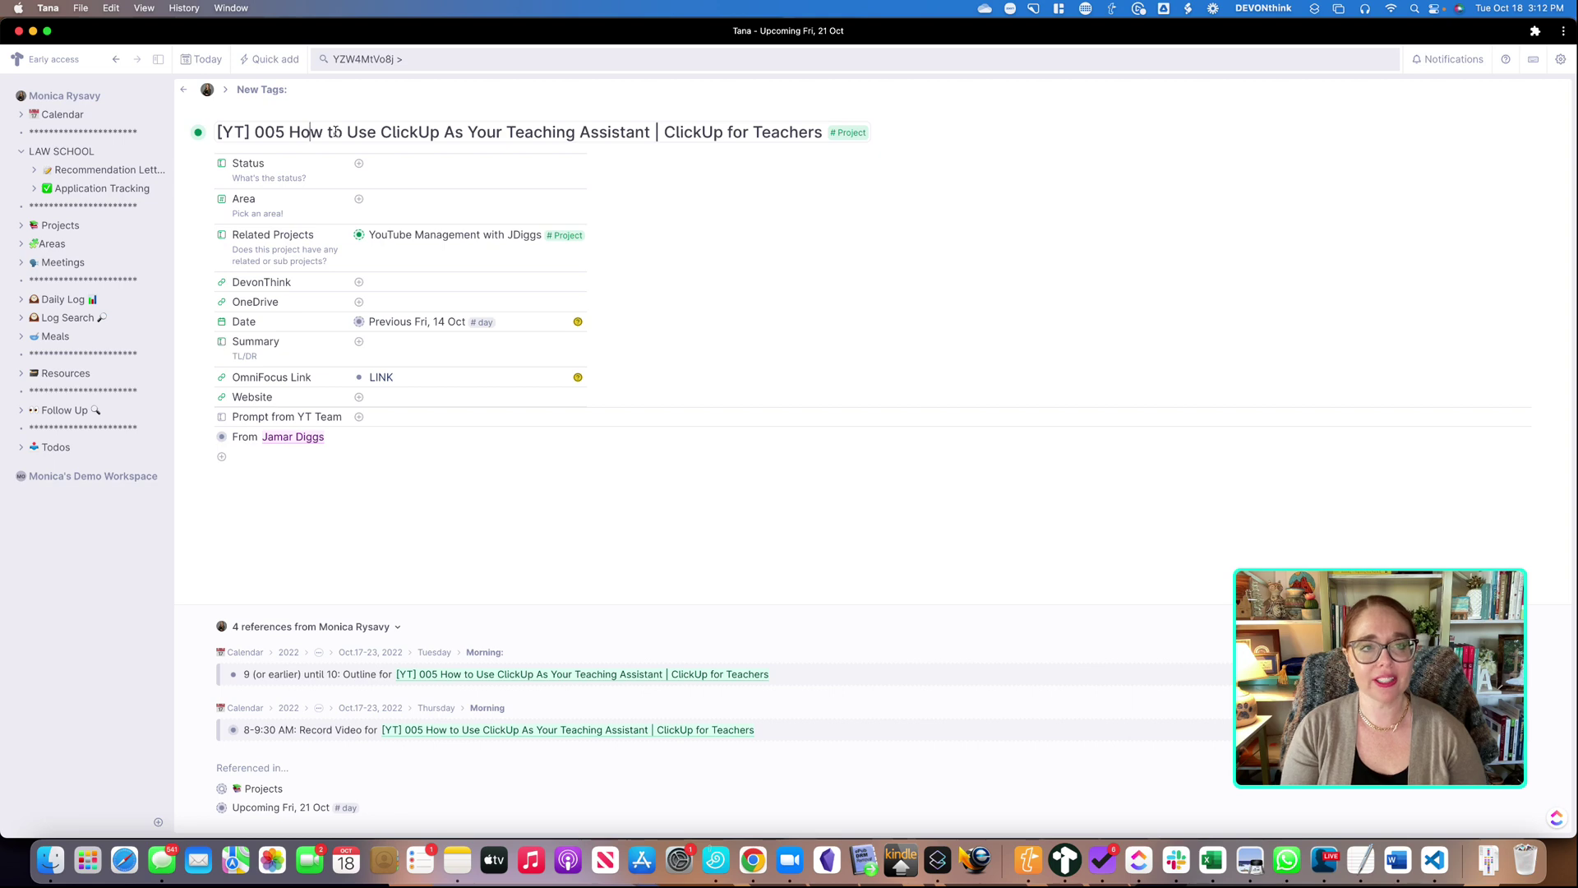
# Add the #YouTube tag to the [YT] 005 ClickUp project from the command palette
pyautogui.press('super+k')
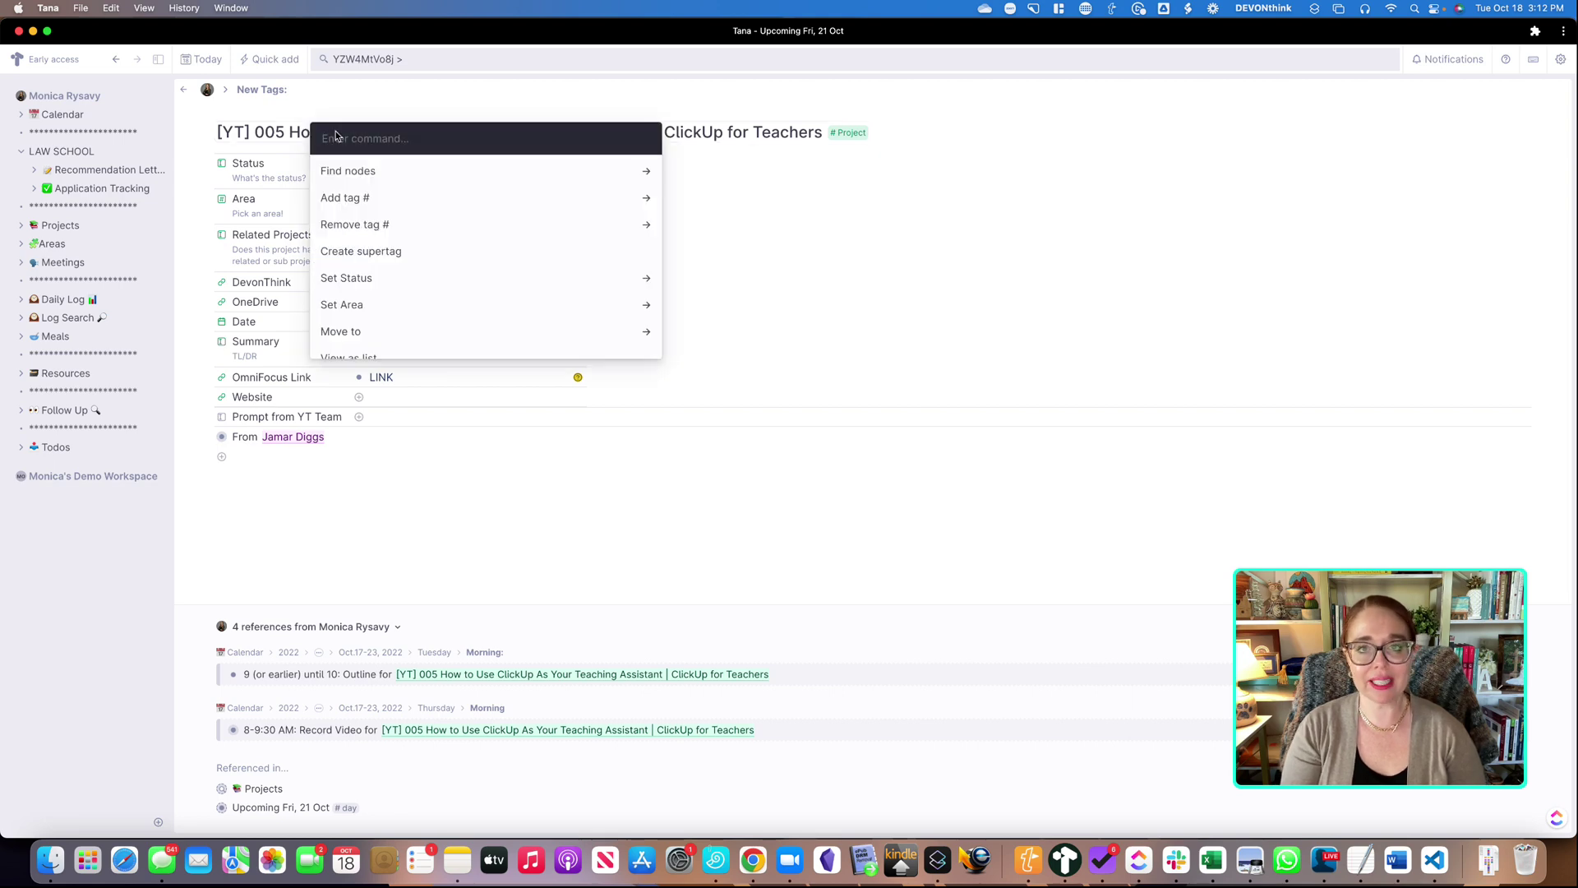
pyautogui.write('tag')
pyautogui.press('Return')
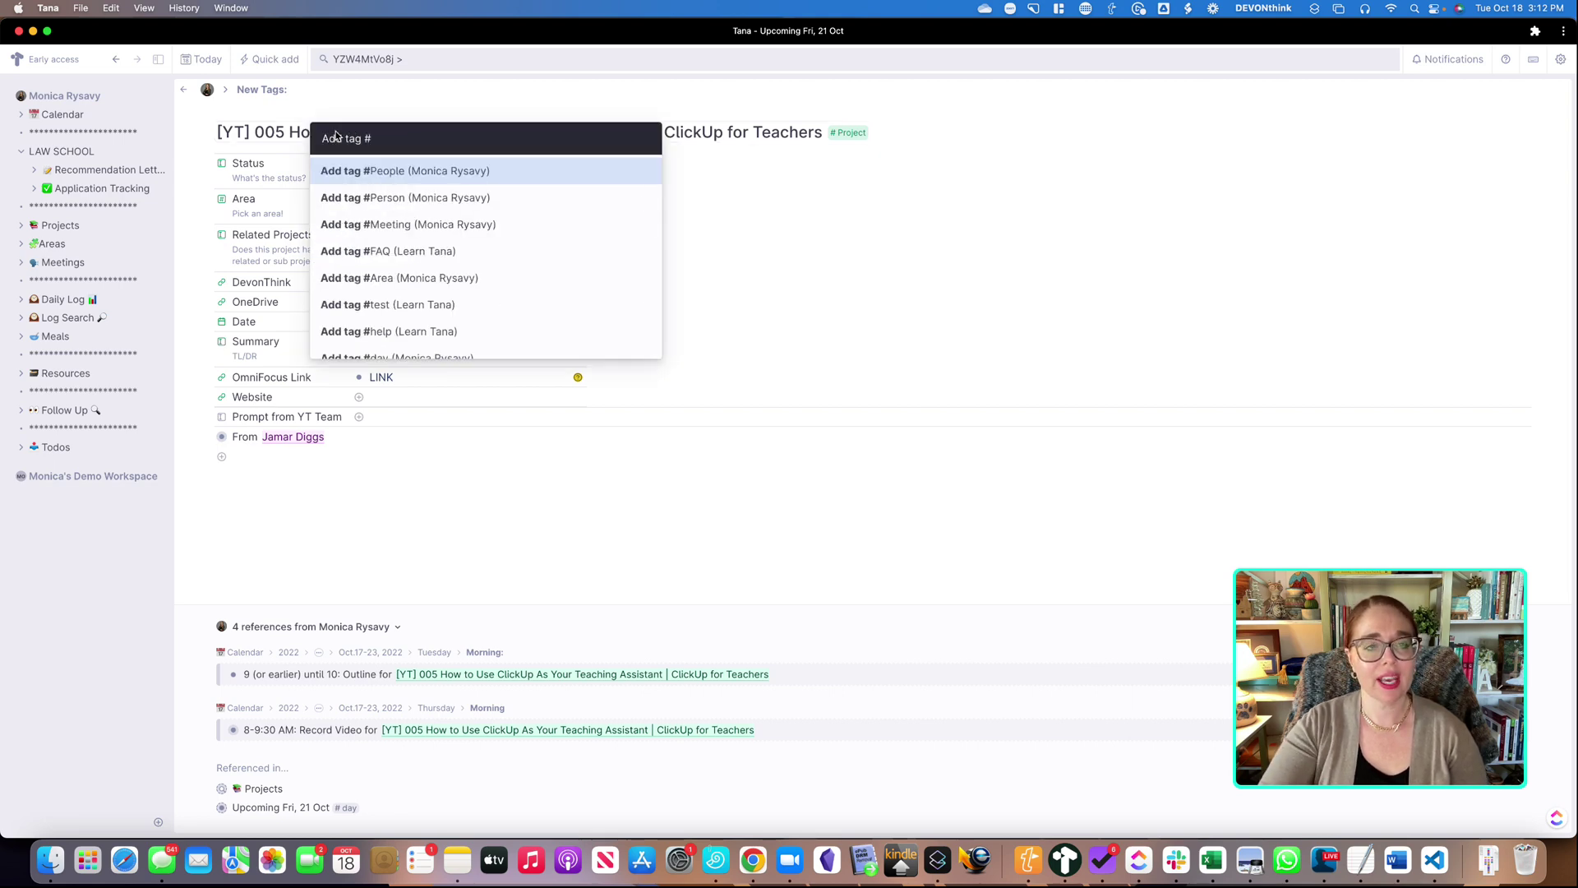
pyautogui.write('you')
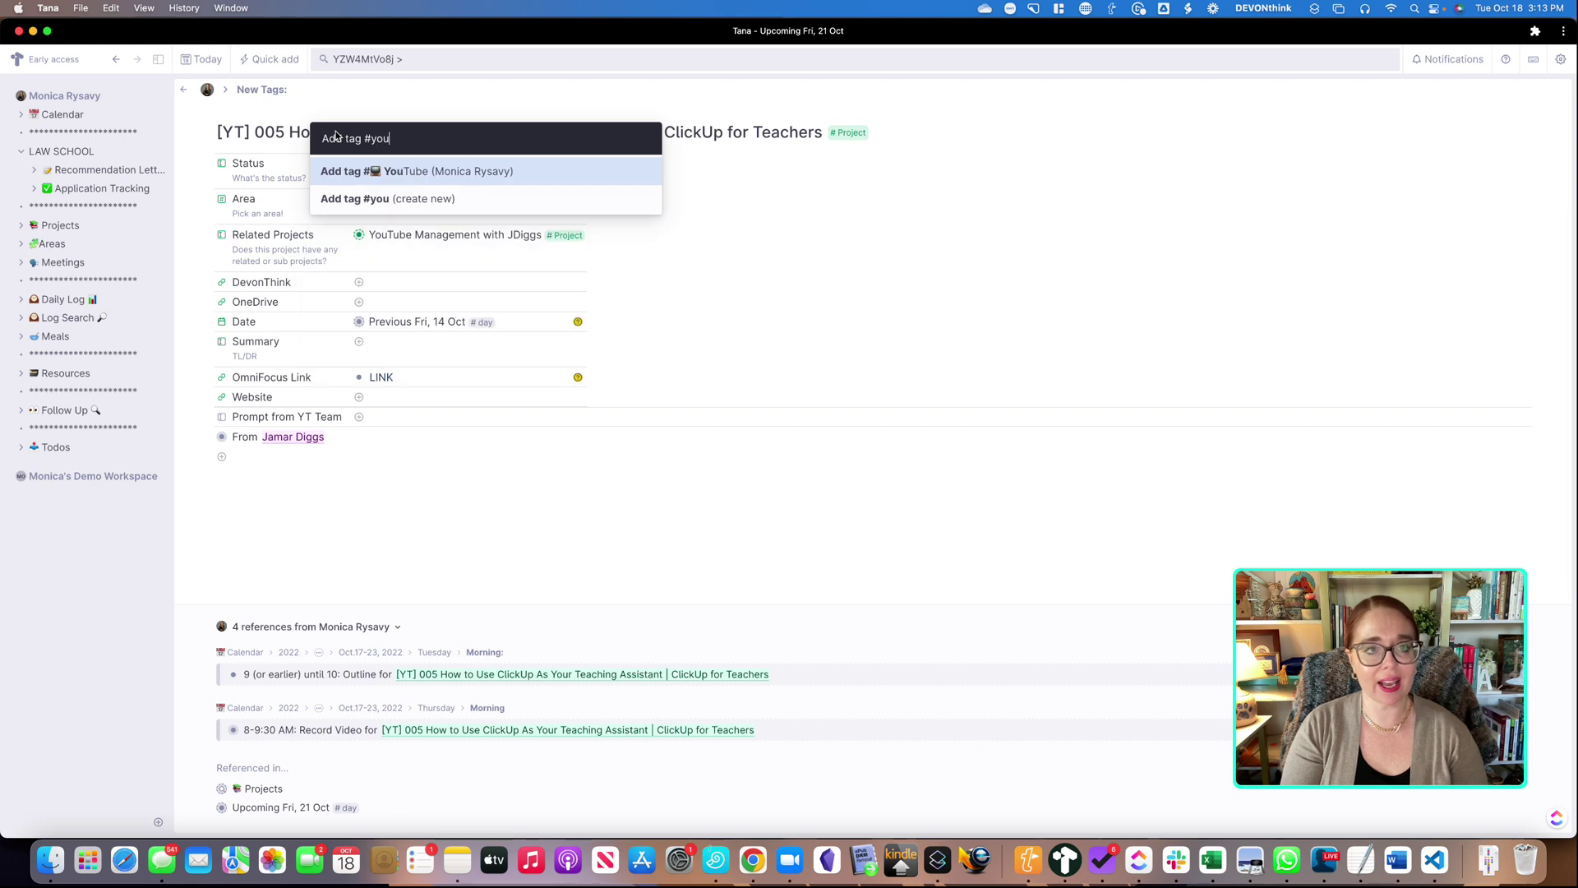
pyautogui.click(387, 171)
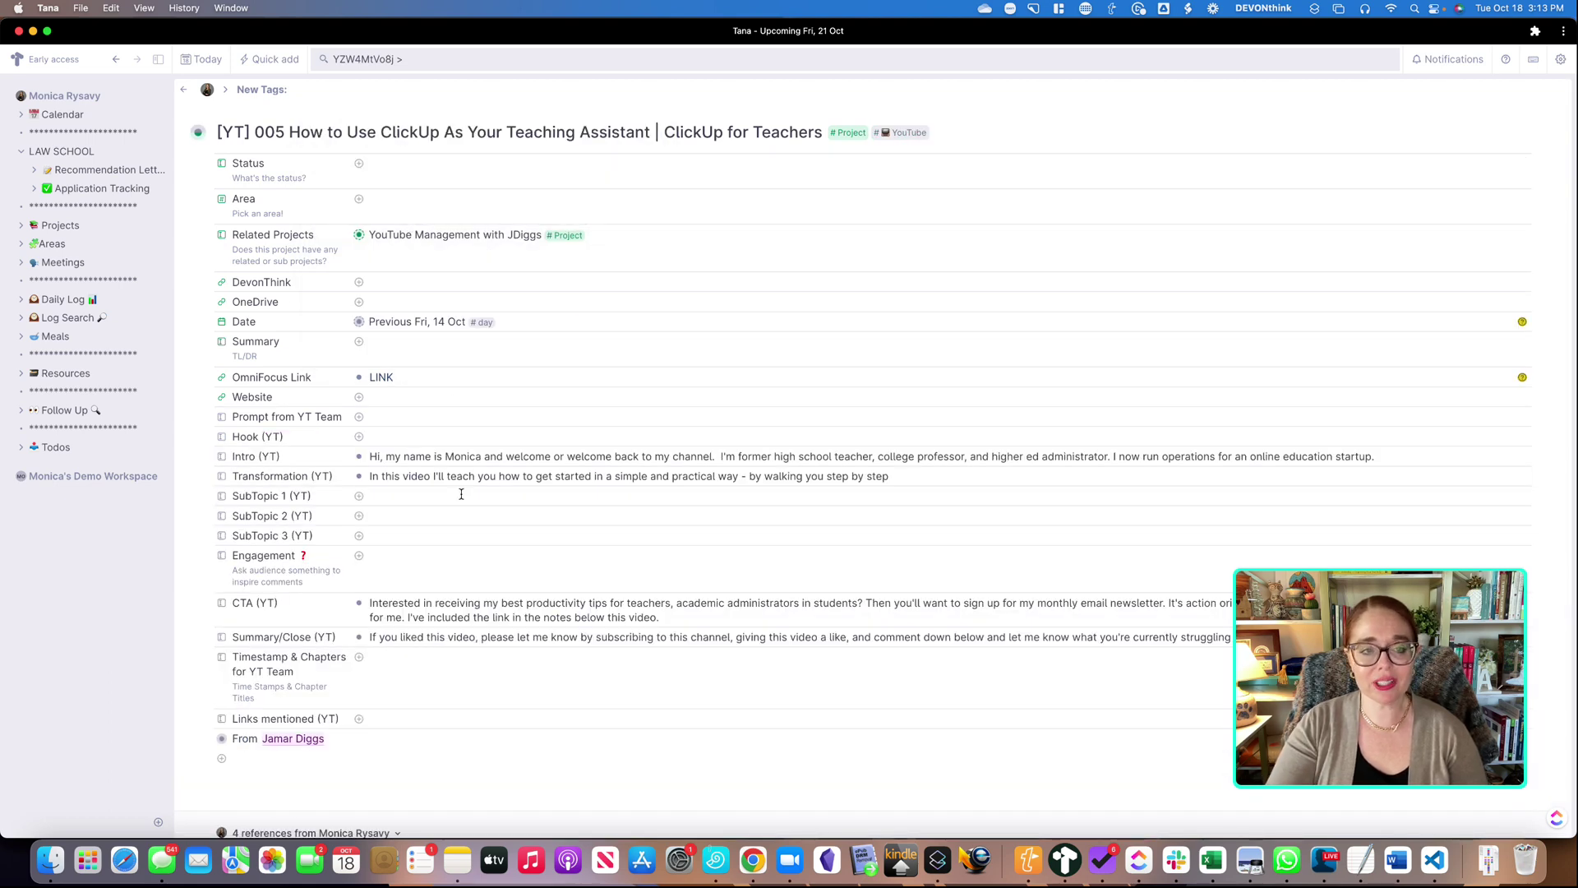
pyautogui.scroll(-2, 456, 481)
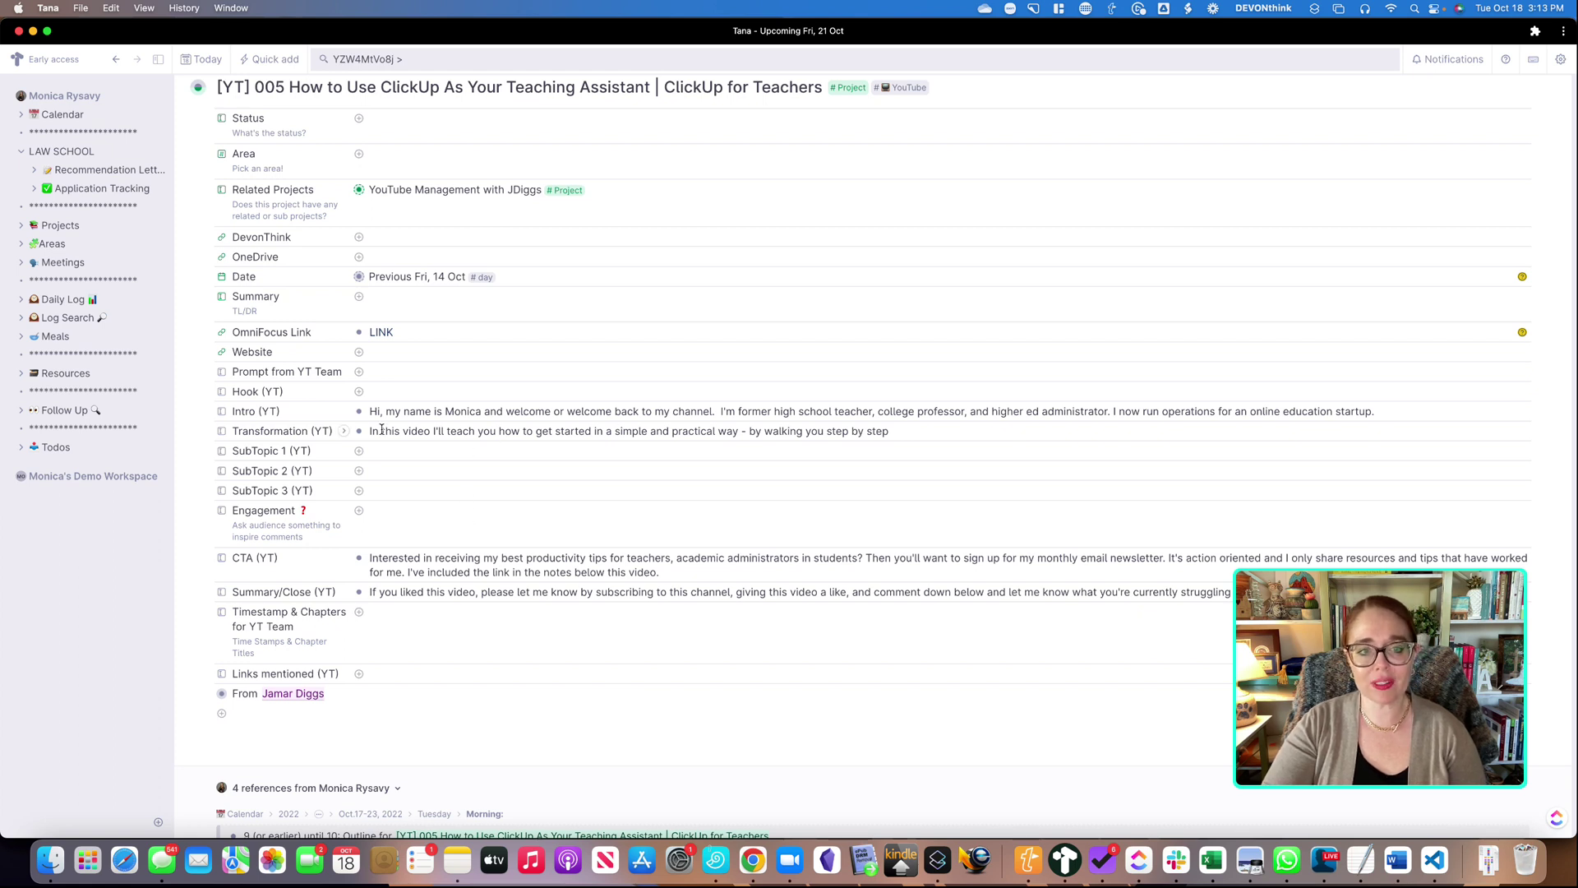
pyautogui.click(889, 431)
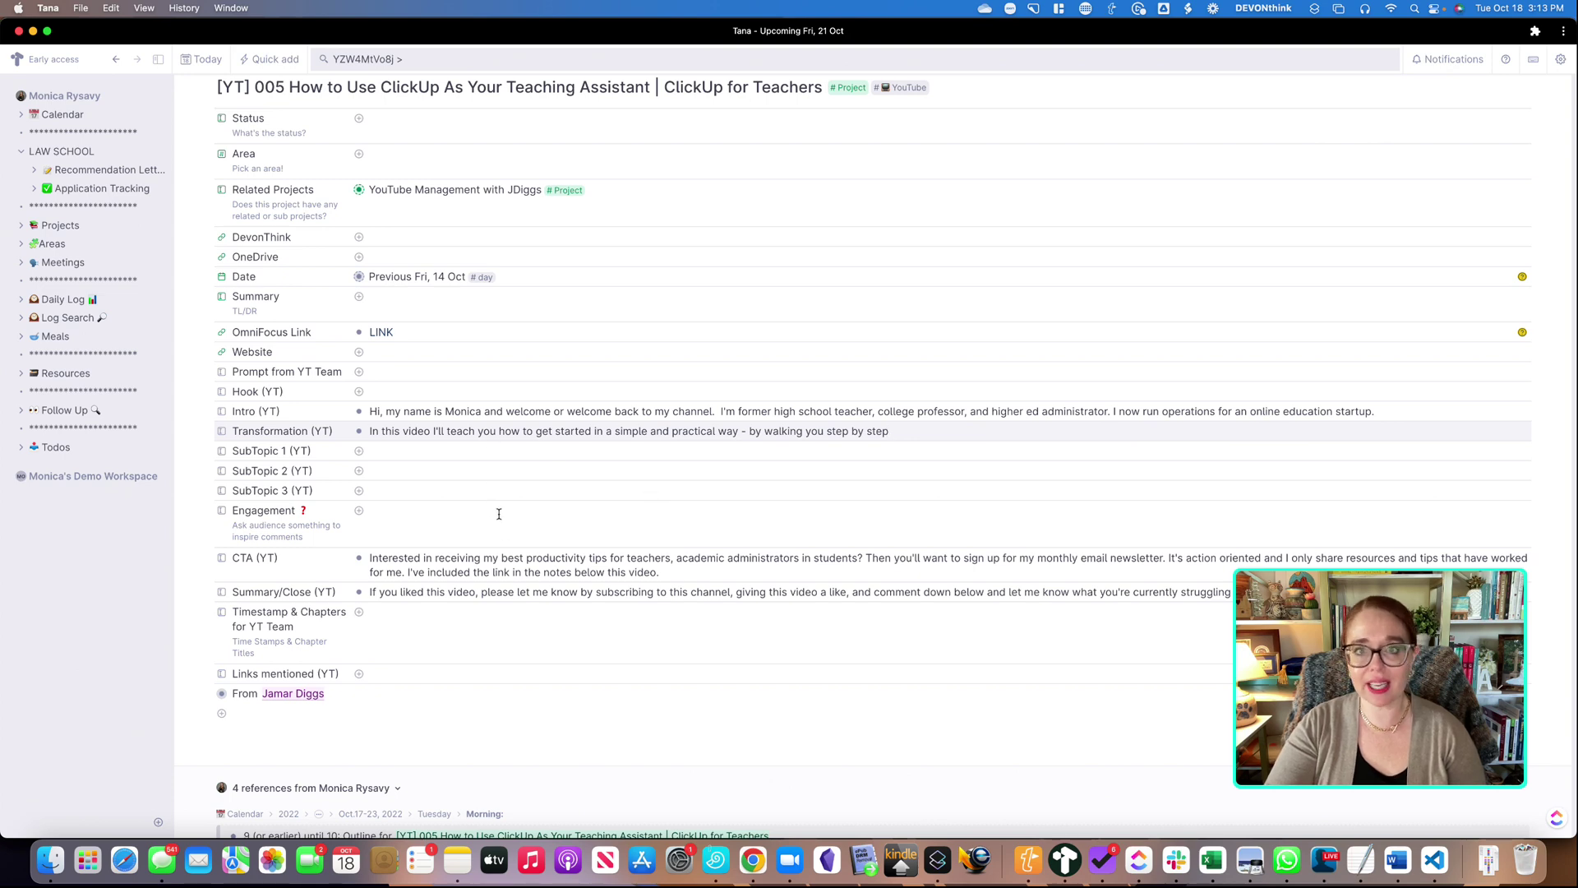
pyautogui.scroll(-2, 499, 514)
pyautogui.click(459, 549)
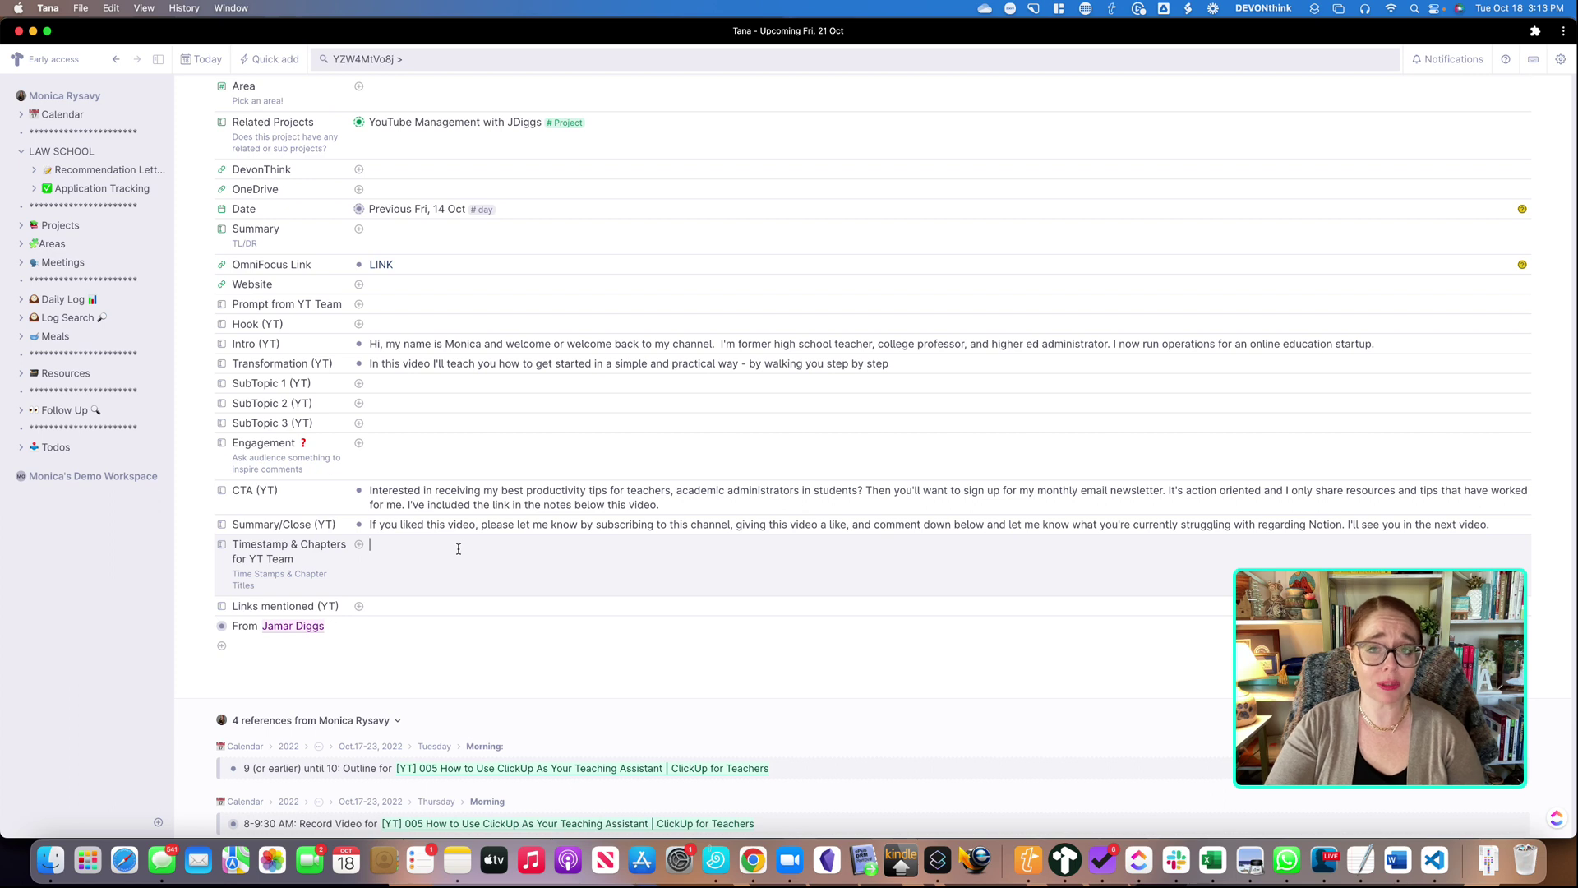
pyautogui.scroll(-1, 457, 555)
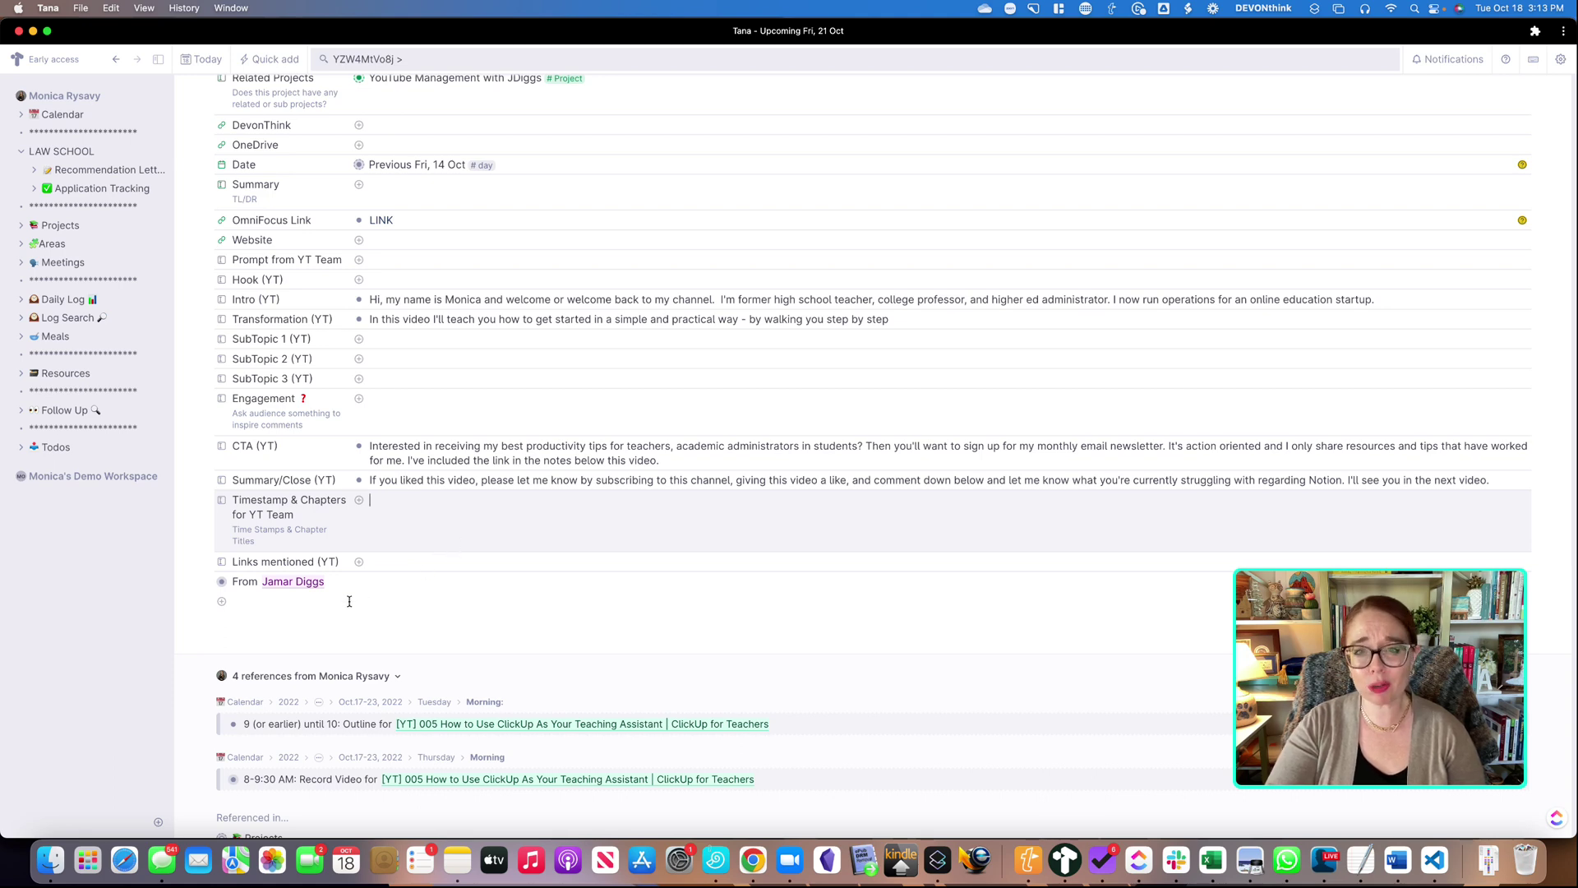
# Move the From note's child bullets into Prompt from YT Team, under a 'From' team member mention
pyautogui.click(210, 582)
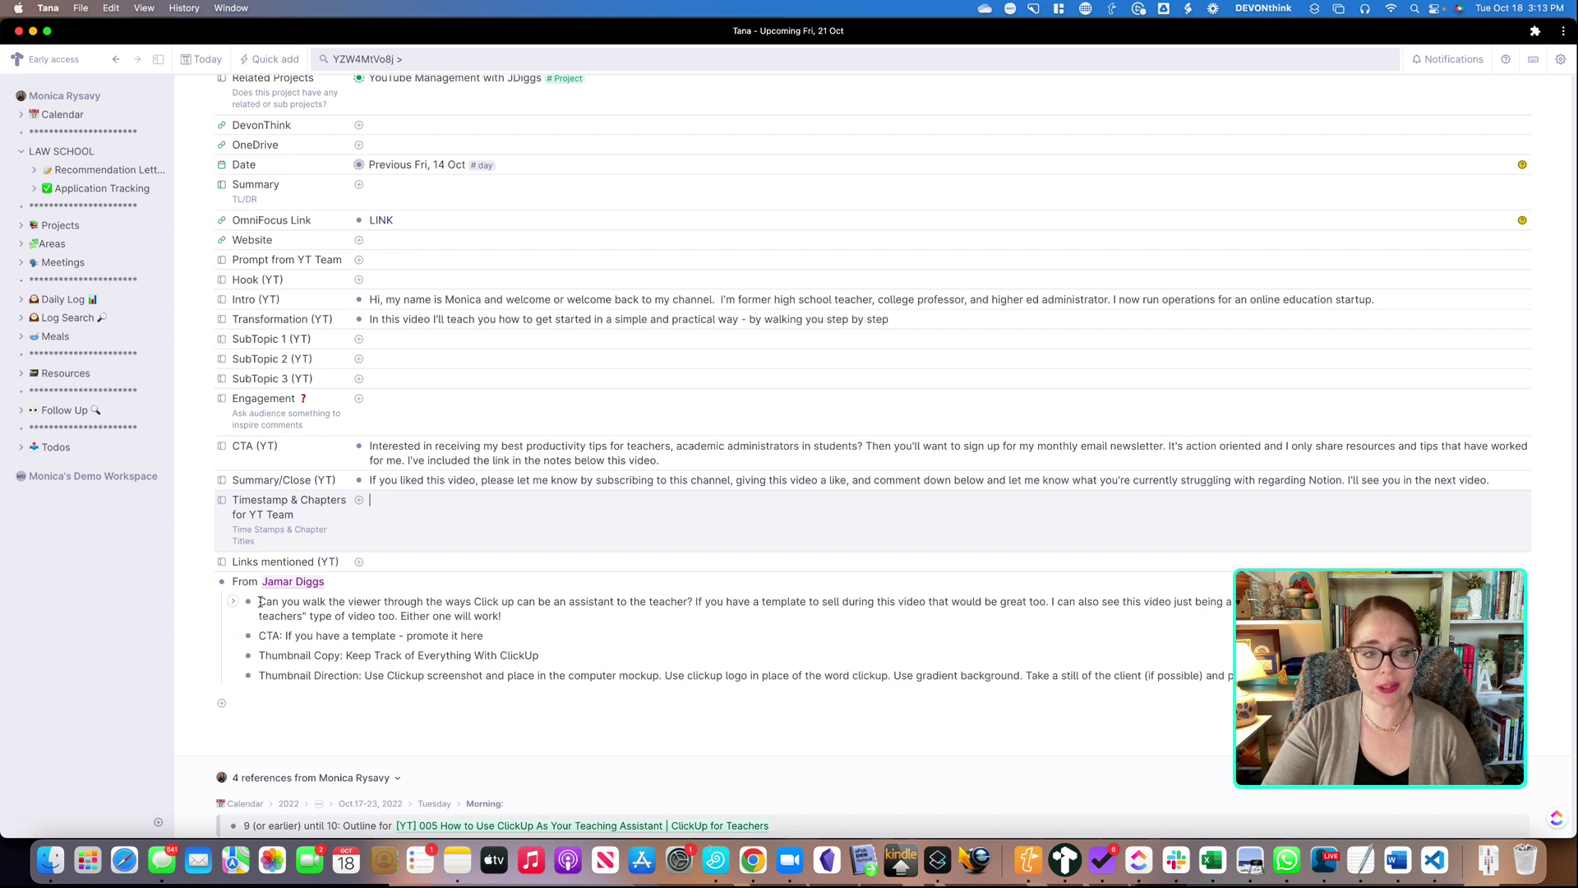
pyautogui.moveTo(260, 601); pyautogui.dragTo(986, 675)
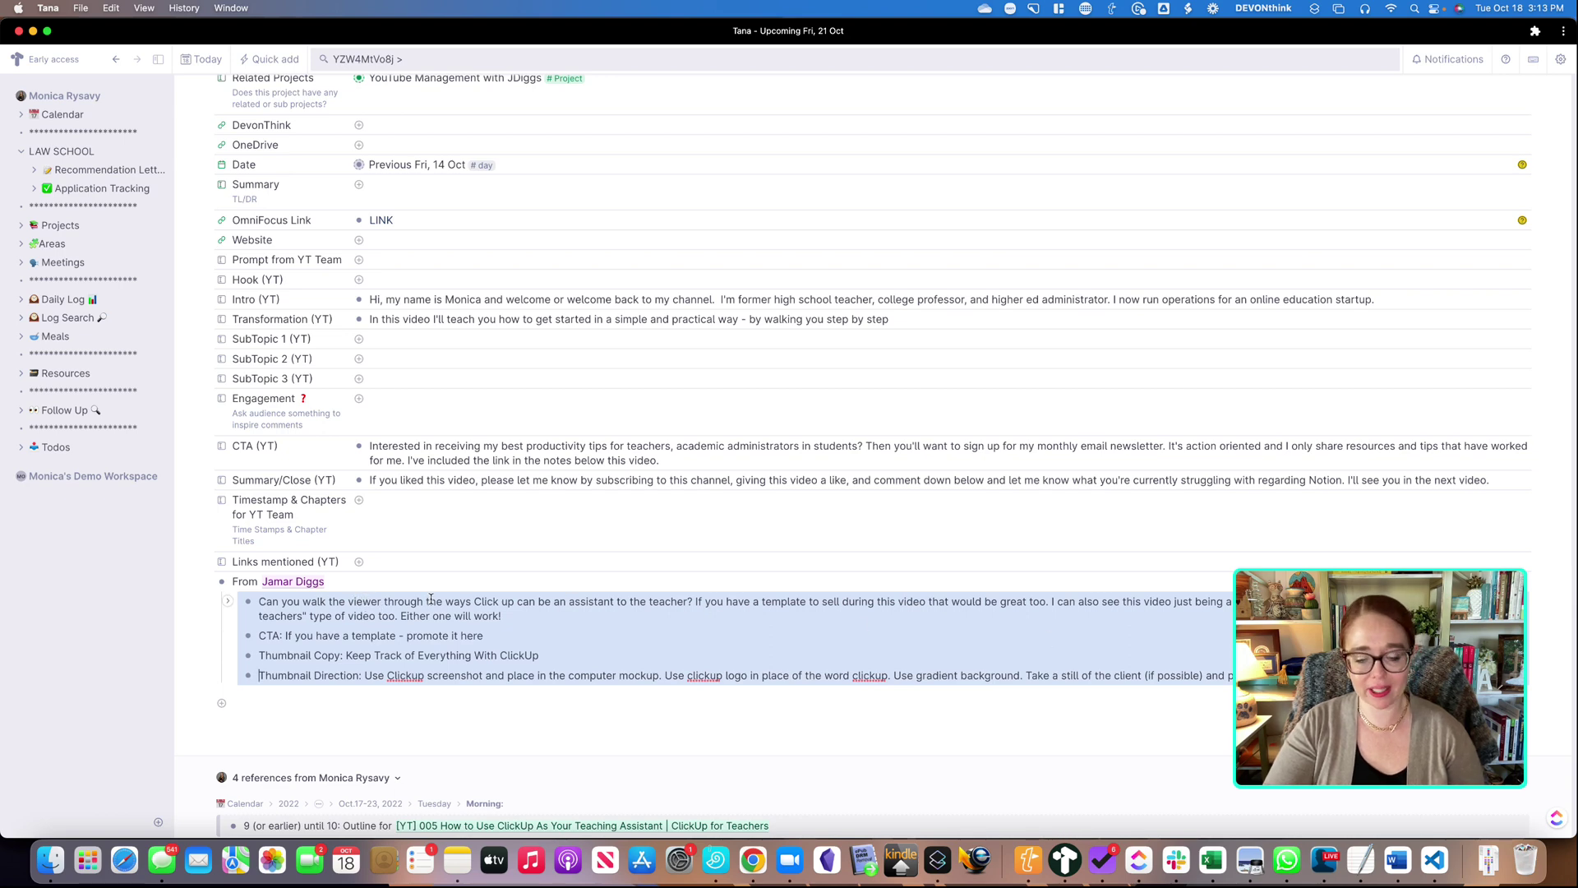
pyautogui.press('super+x')
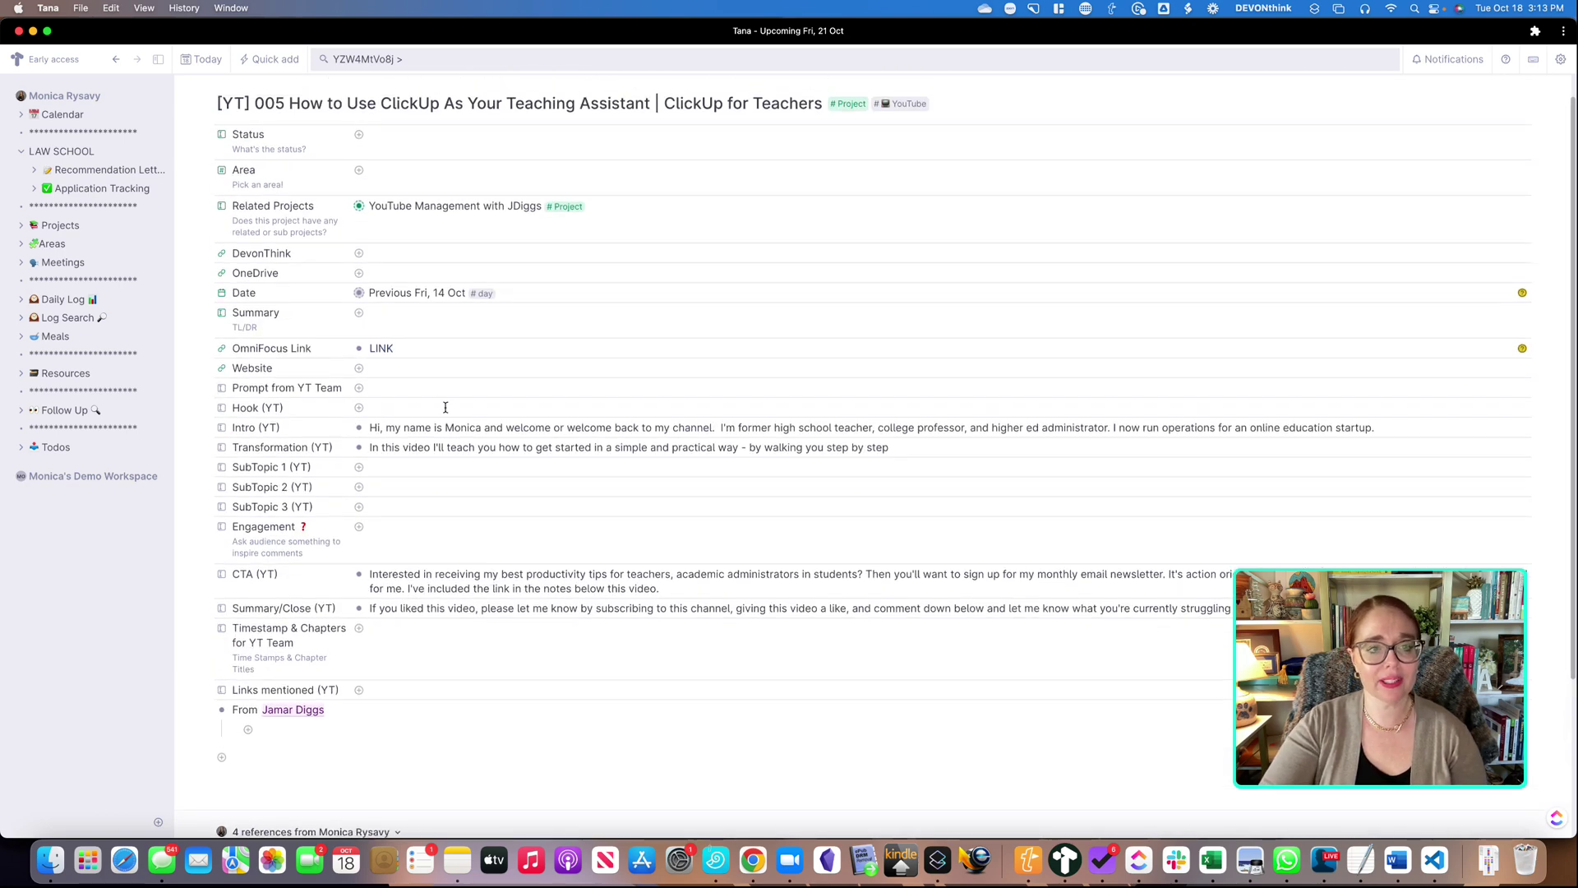
pyautogui.click(439, 387)
pyautogui.write('From @')
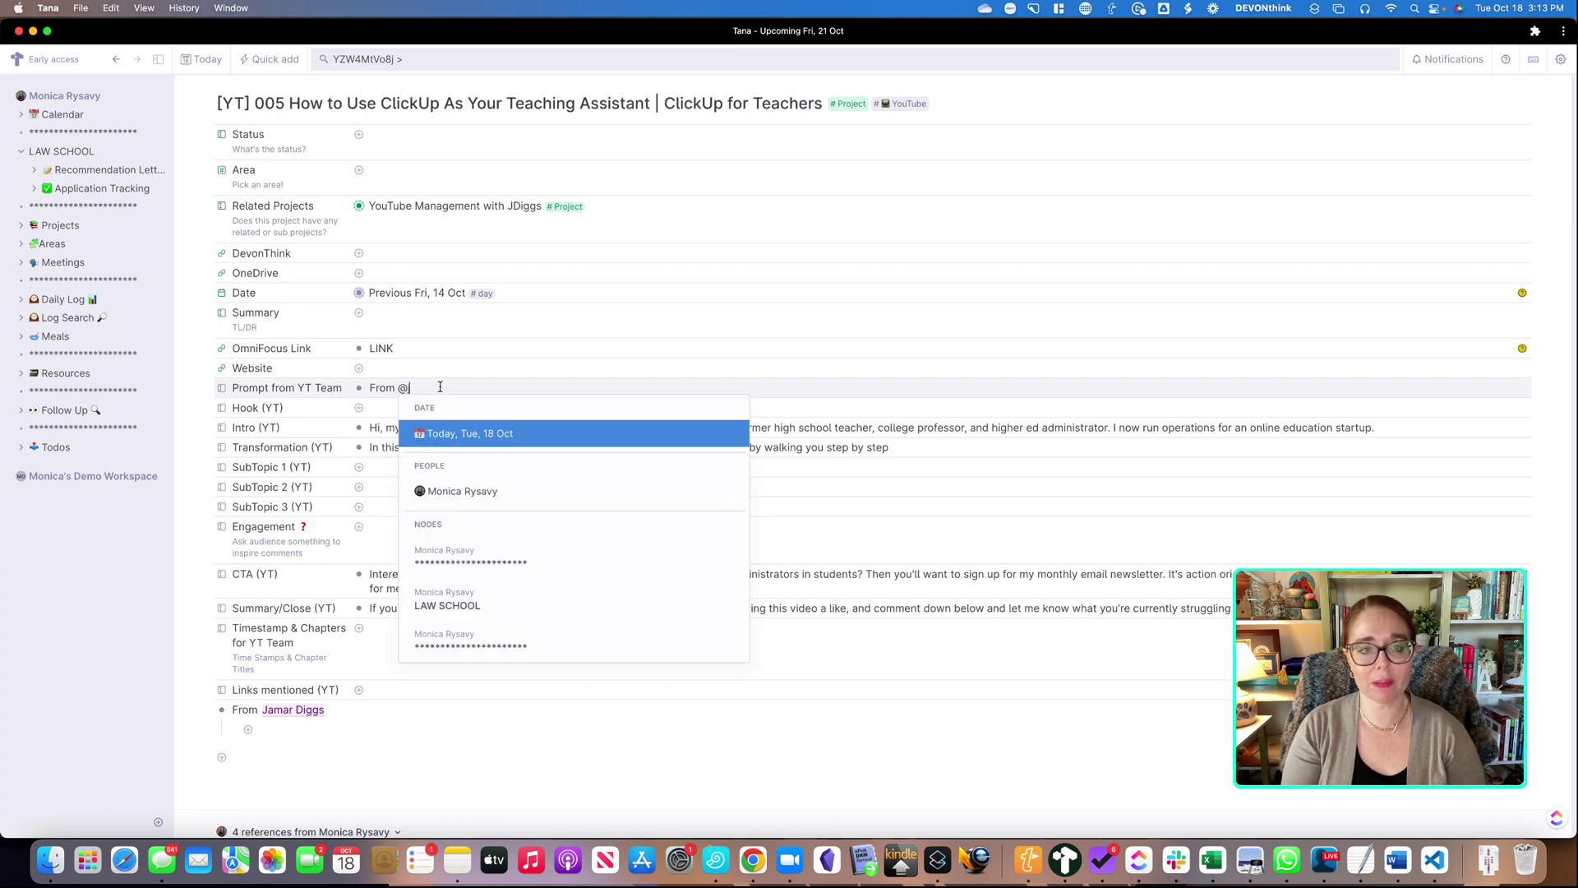
pyautogui.write('jama')
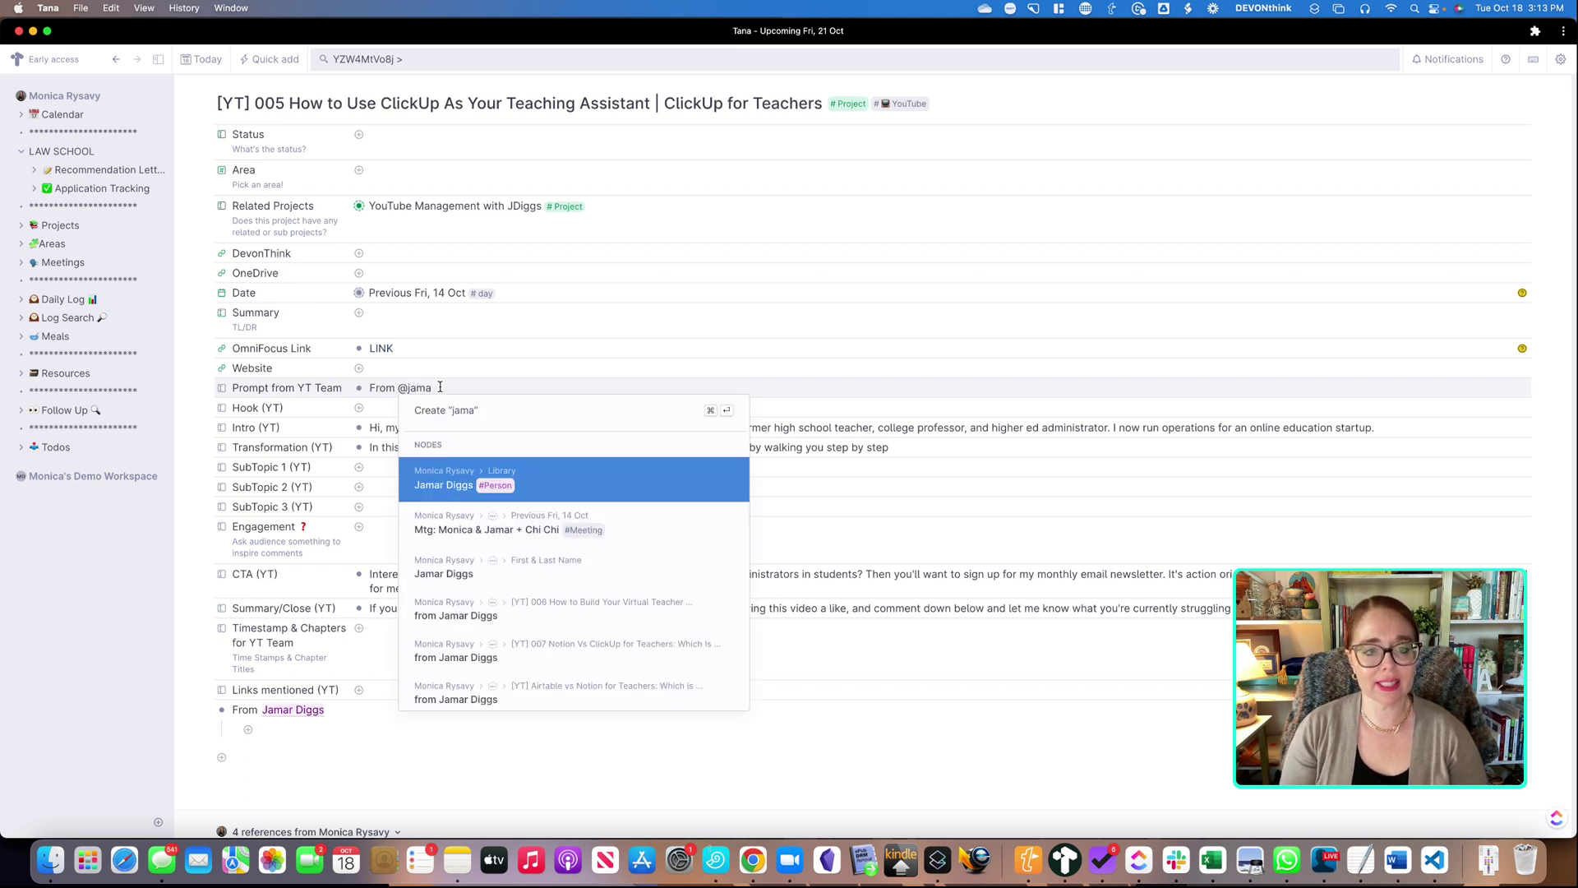
pyautogui.press('Return')
pyautogui.press('Return')
pyautogui.press('super+v')
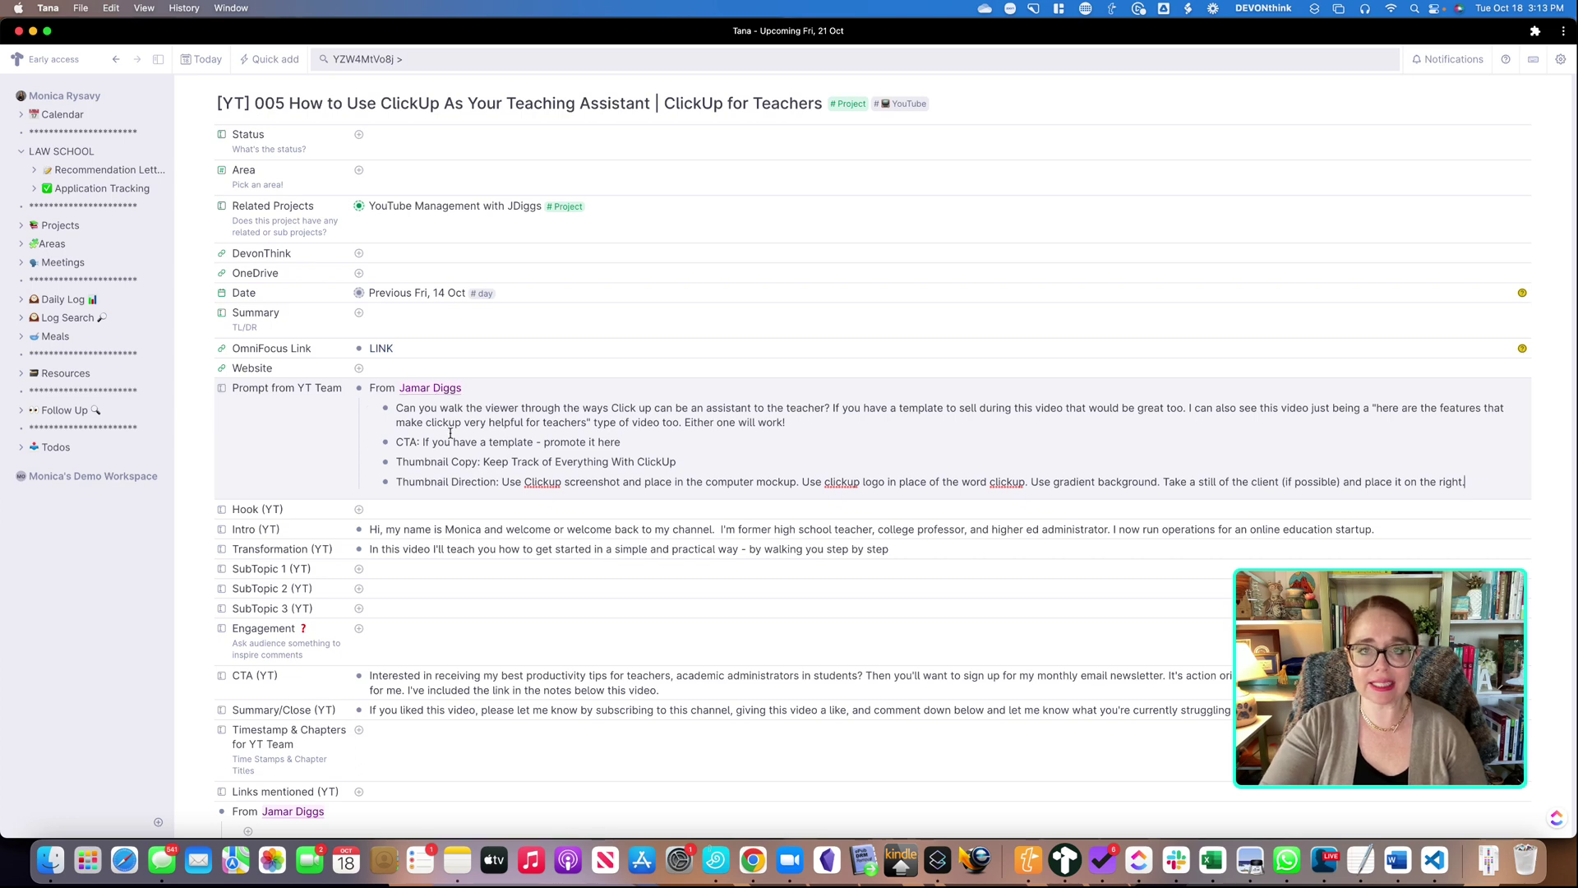
# Delete the leftover duplicate line and its empty child at the bottom of the page
pyautogui.scroll(-5, 354, 592)
pyautogui.click(355, 591)
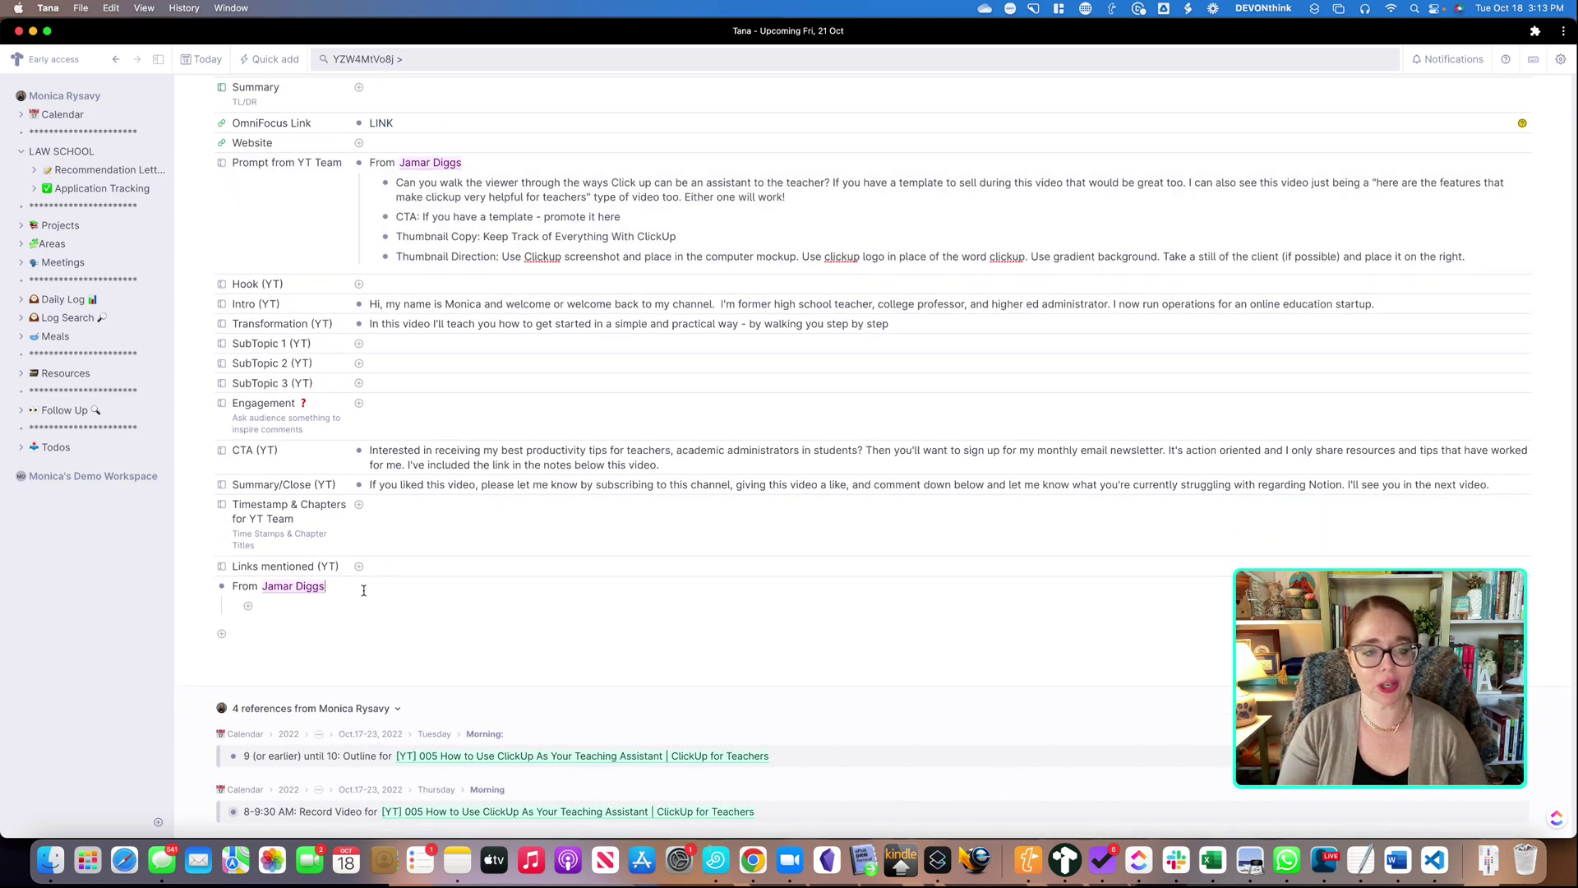
pyautogui.press('Escape')
pyautogui.press('BackSpace')
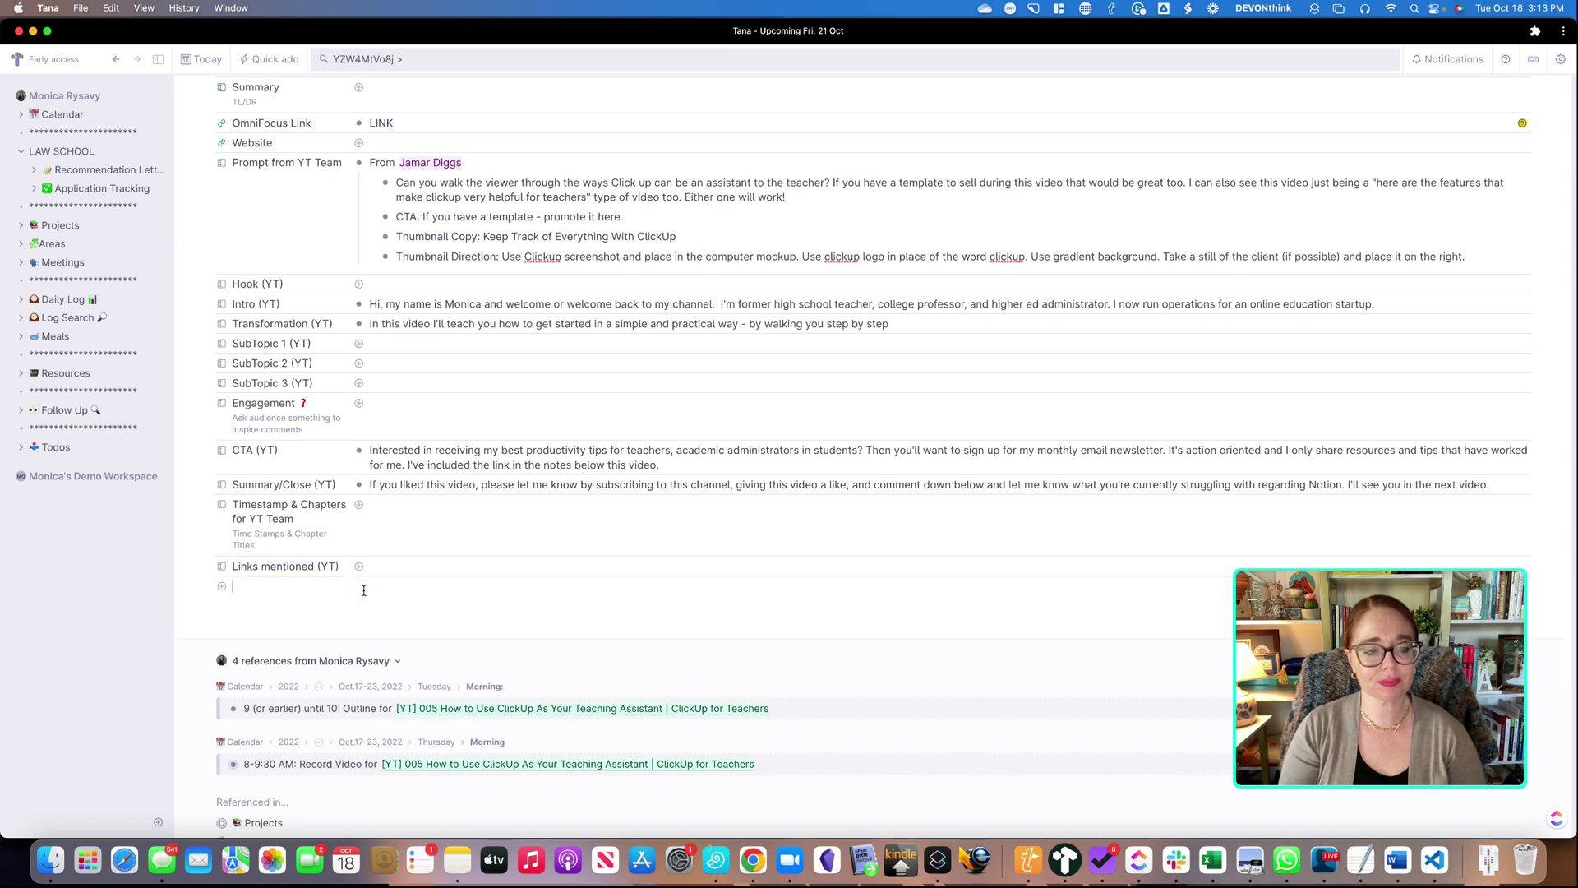
pyautogui.scroll(5, 435, 337)
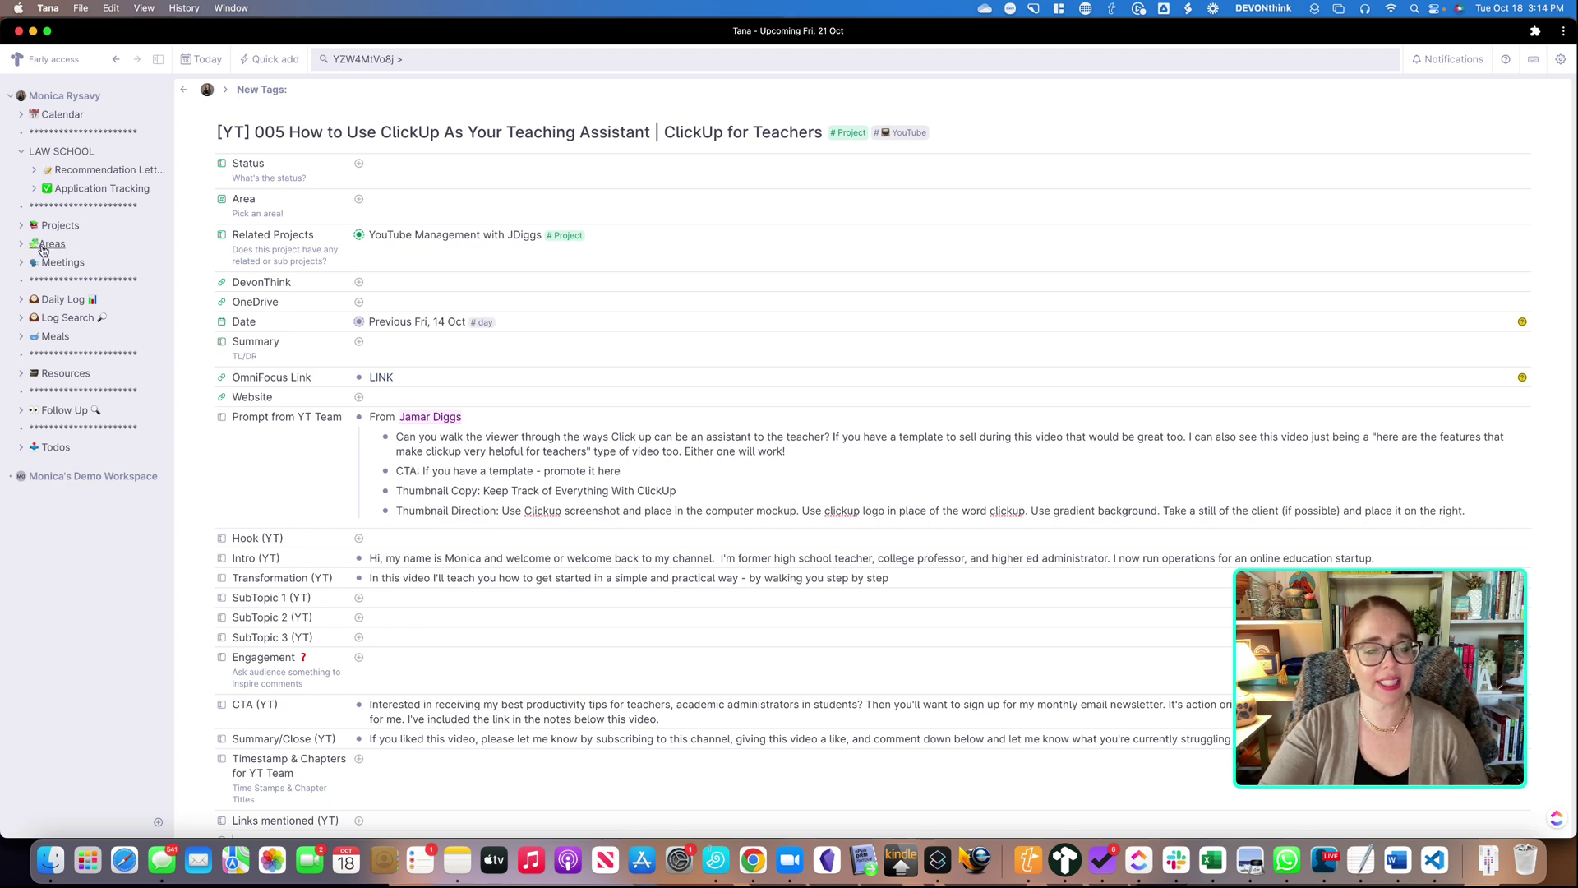
# Go to the workspace home, expand Areas and open the YouTube area
pyautogui.click(64, 97)
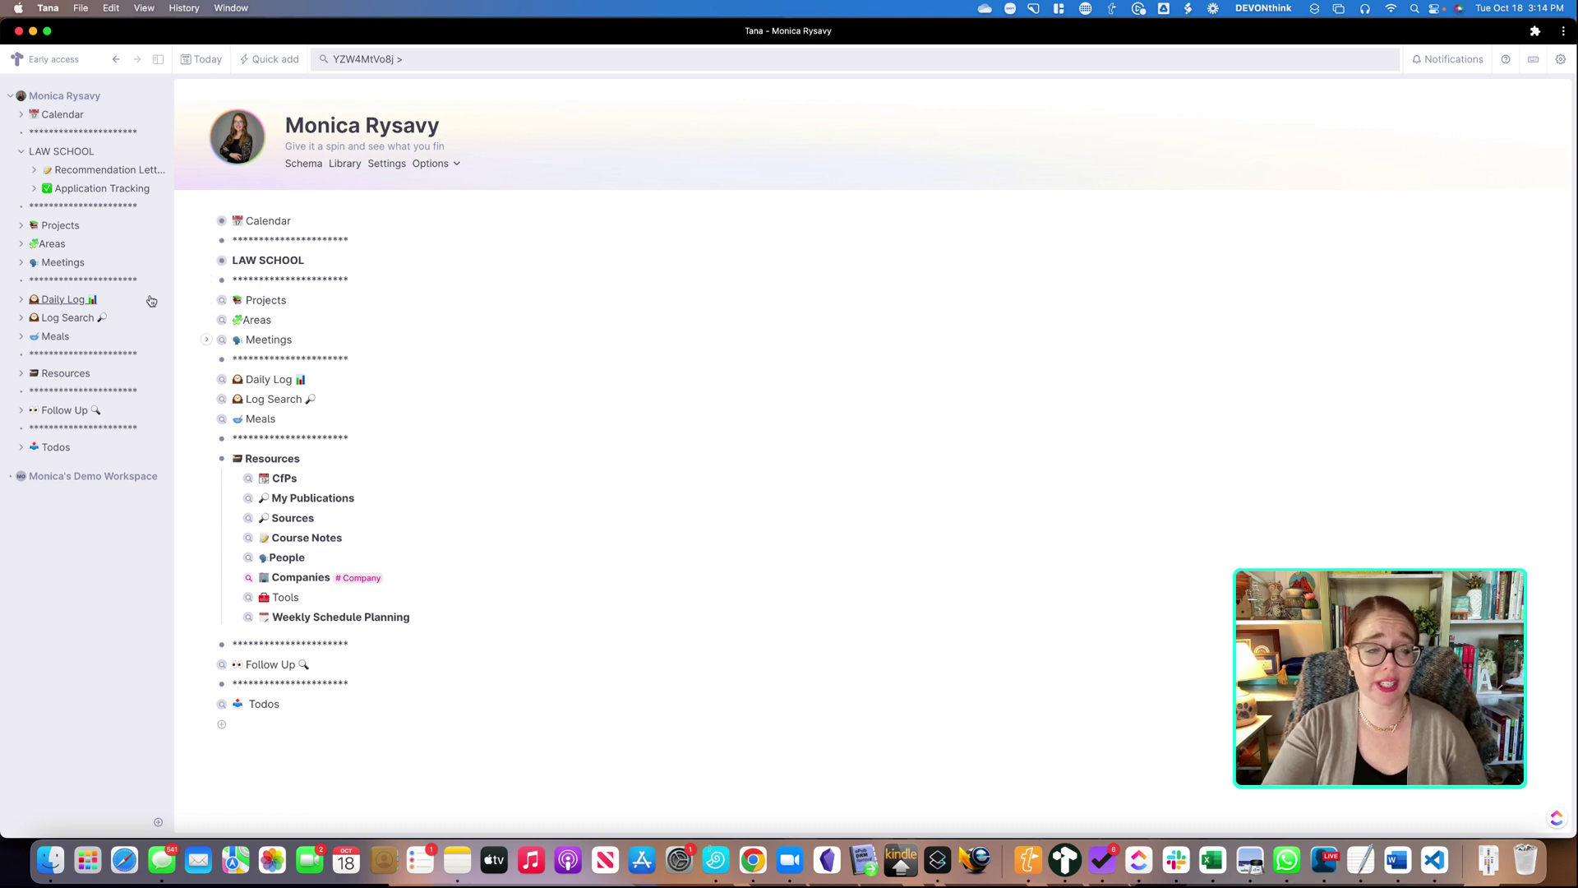
pyautogui.click(21, 246)
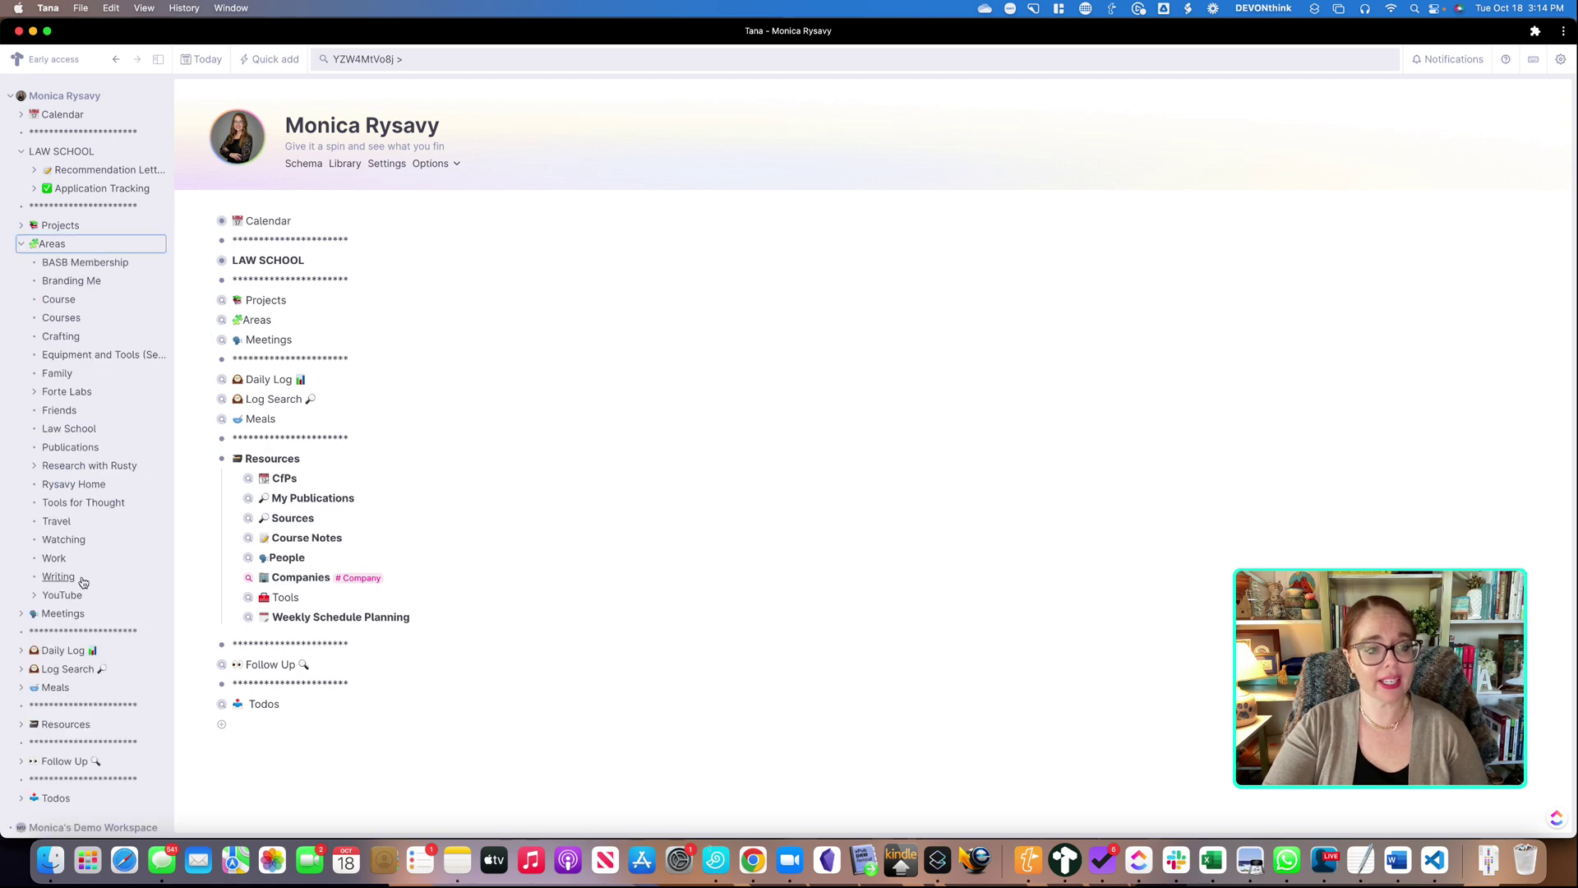
pyautogui.click(60, 596)
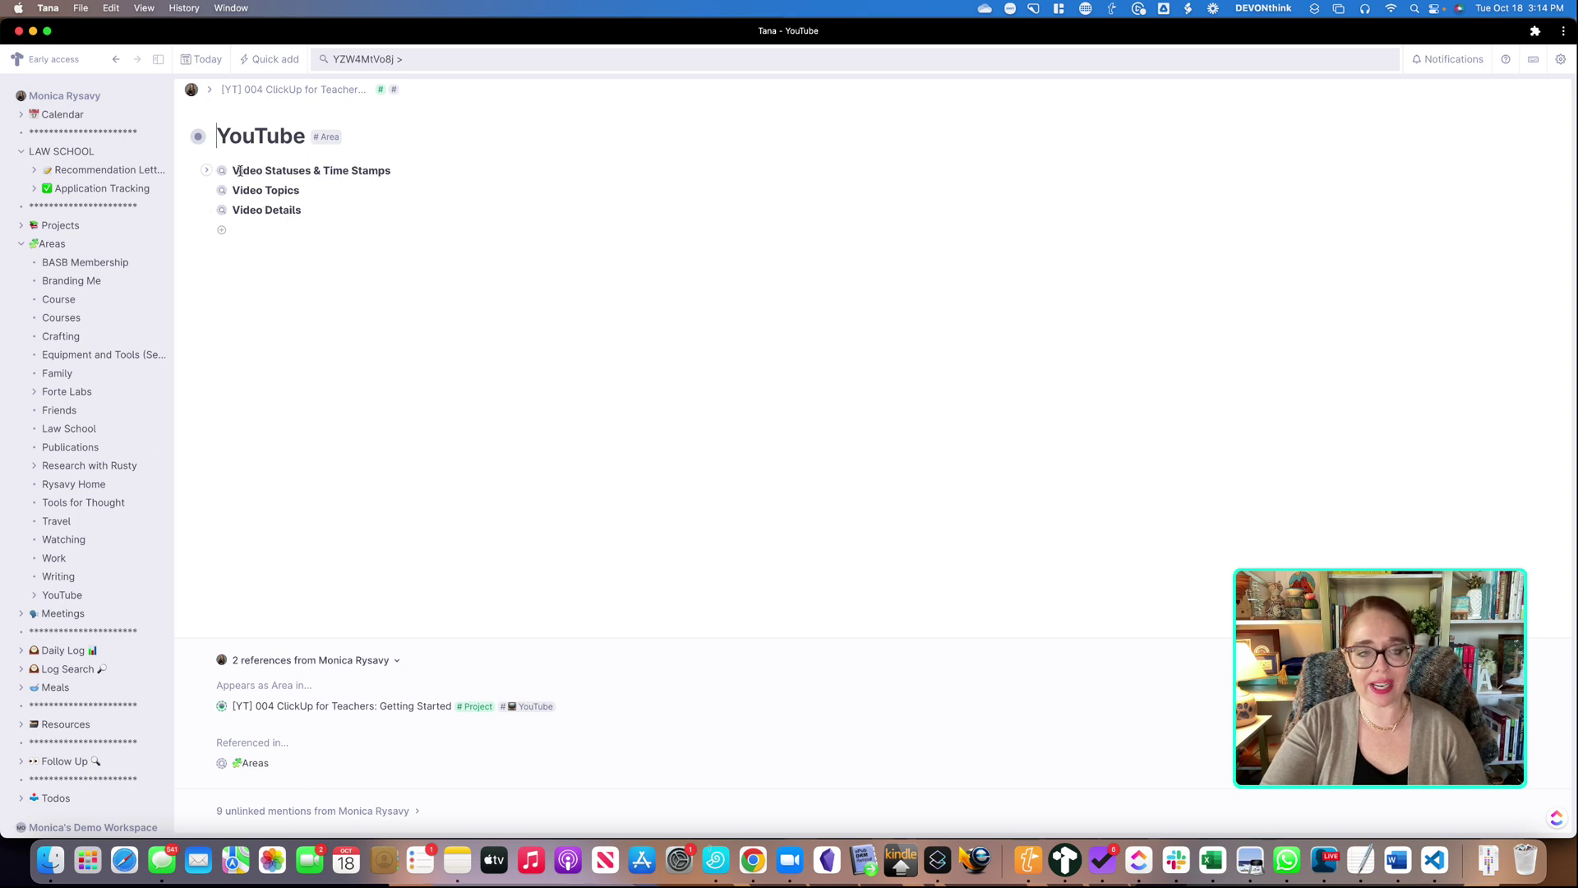
pyautogui.click(206, 170)
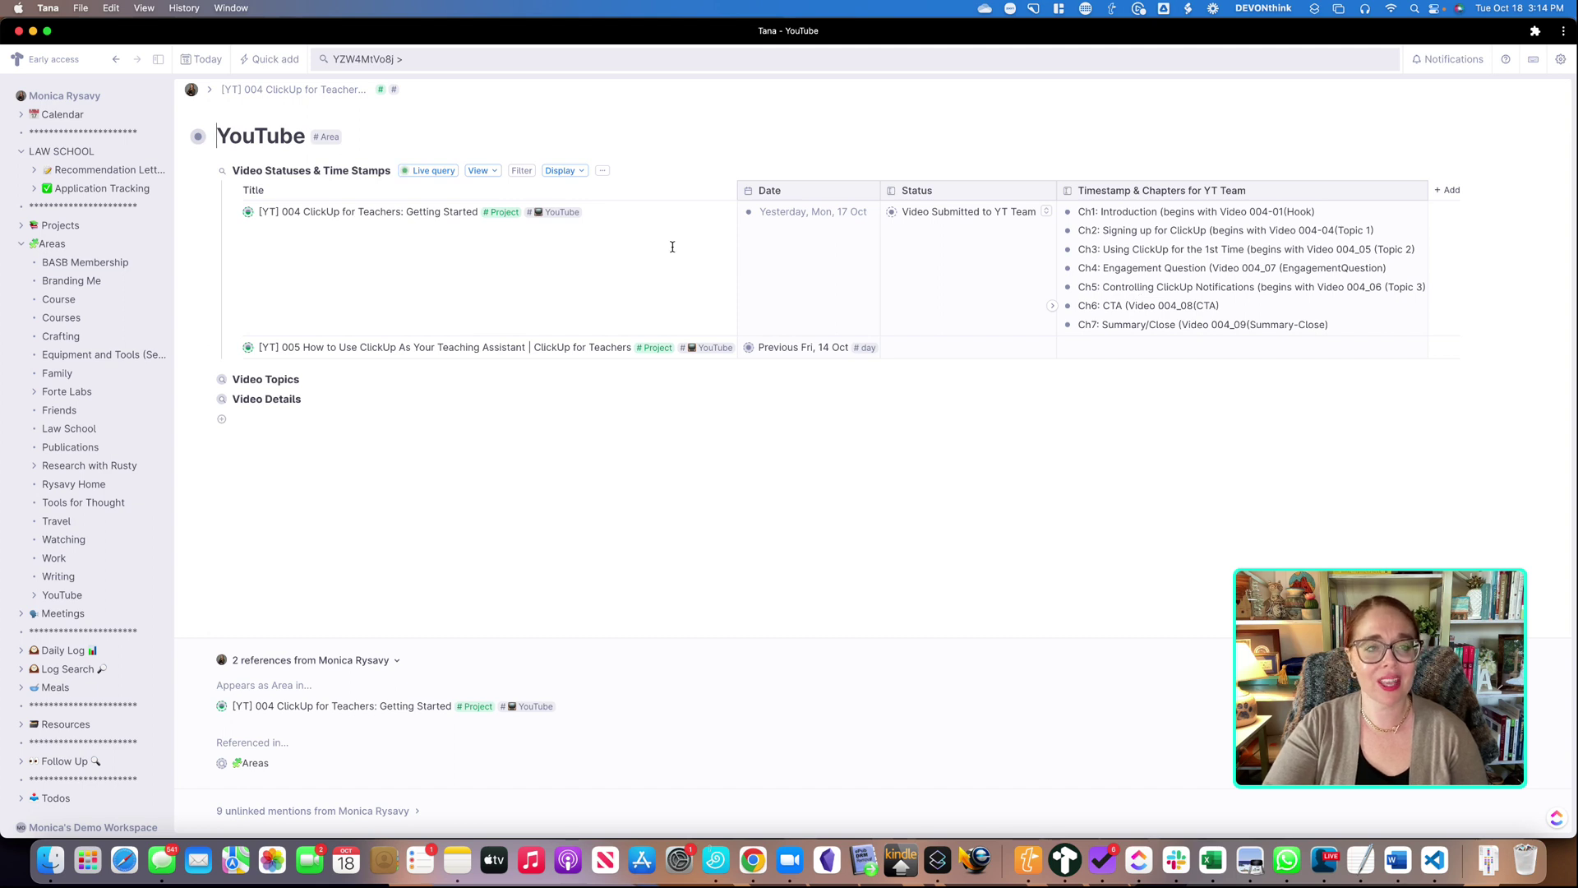
pyautogui.click(206, 171)
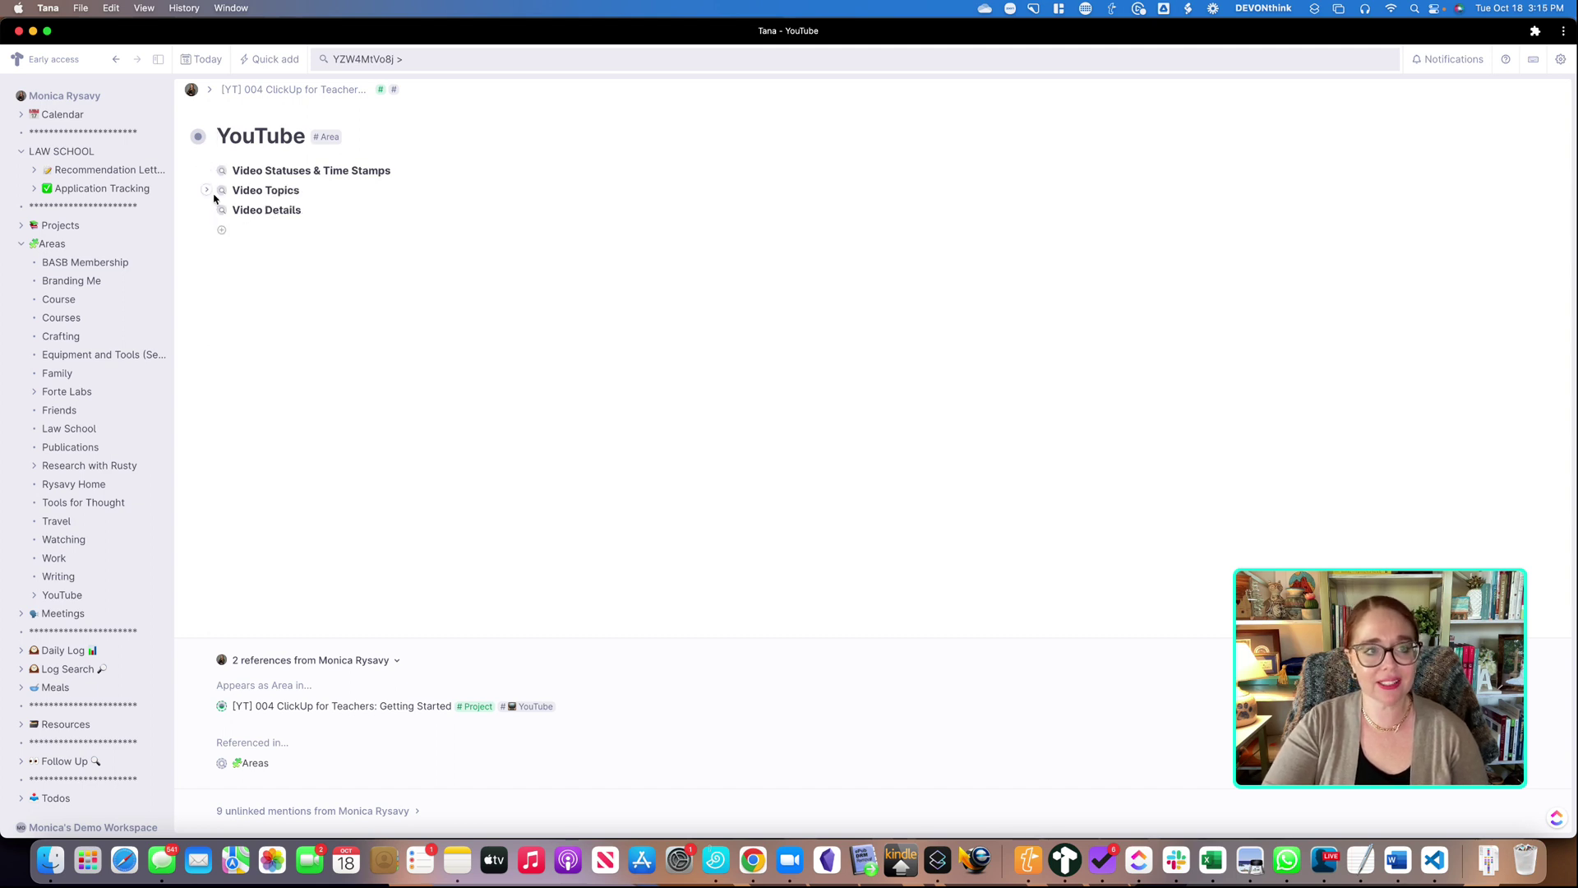
# Expand the Video Topics live query to show its results table
pyautogui.click(206, 190)
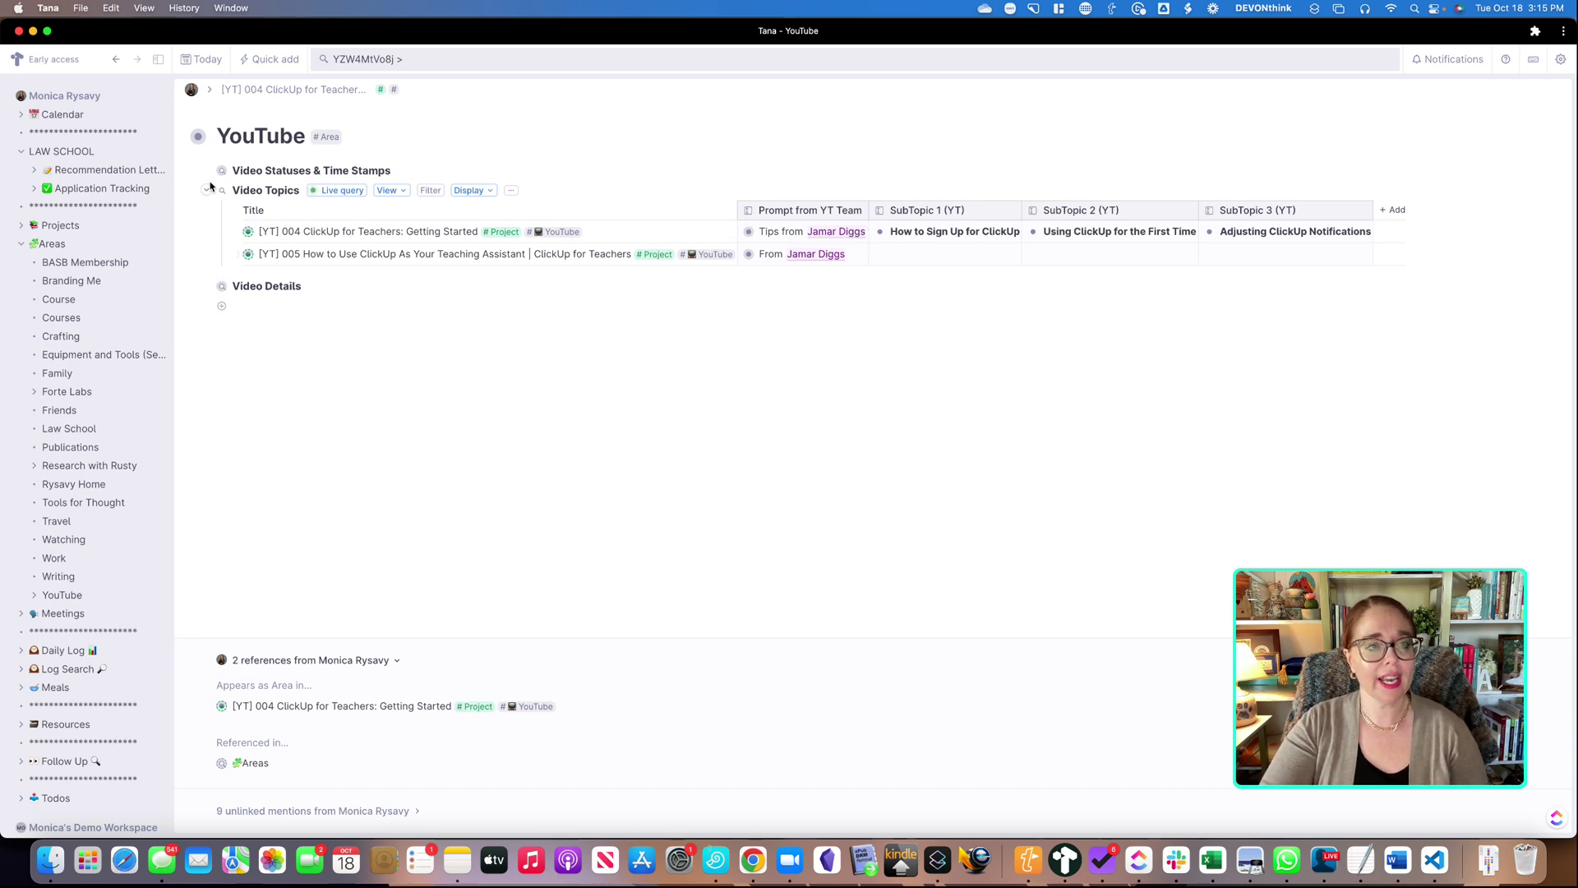
# Glance at Video Details as a page, return to YouTube, and collapse the Video Details and Video Topics tables
pyautogui.click(223, 291)
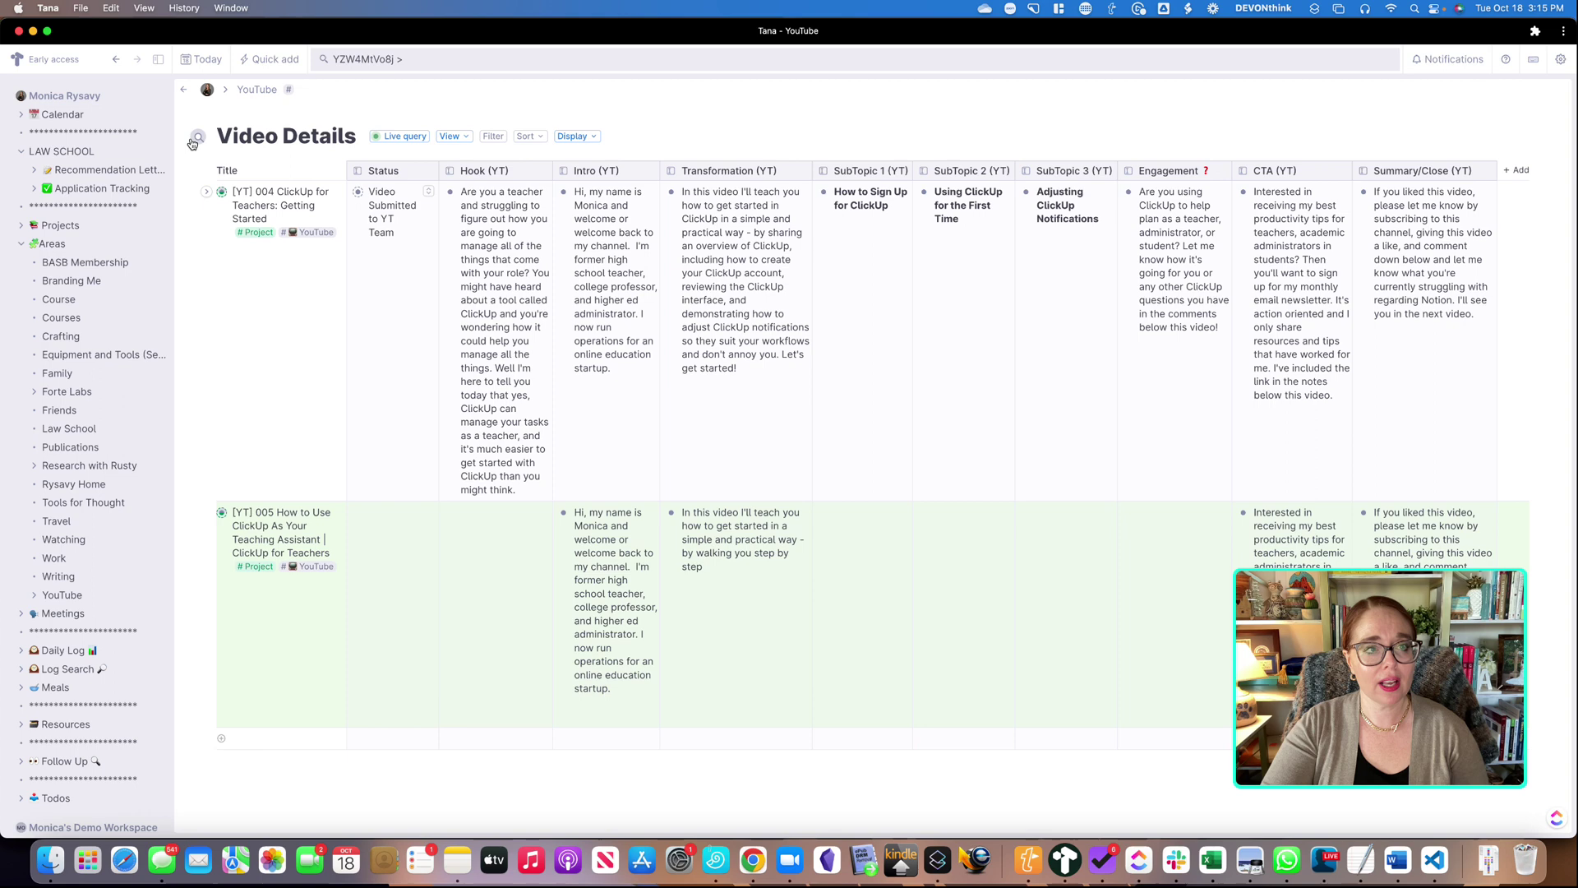
pyautogui.click(181, 89)
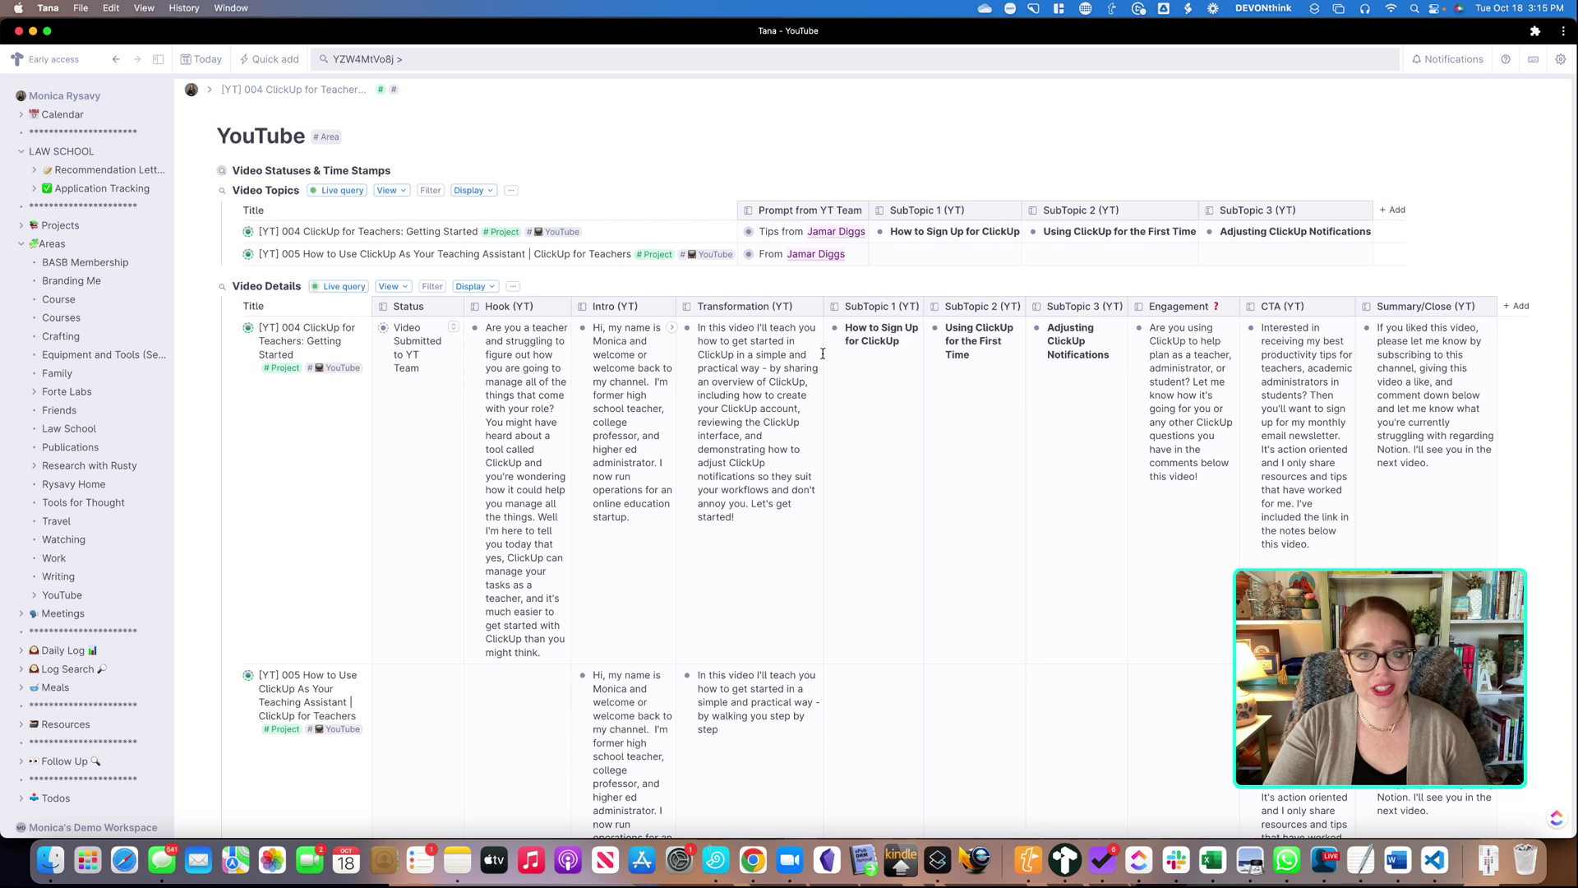
pyautogui.scroll(-2, 1038, 401)
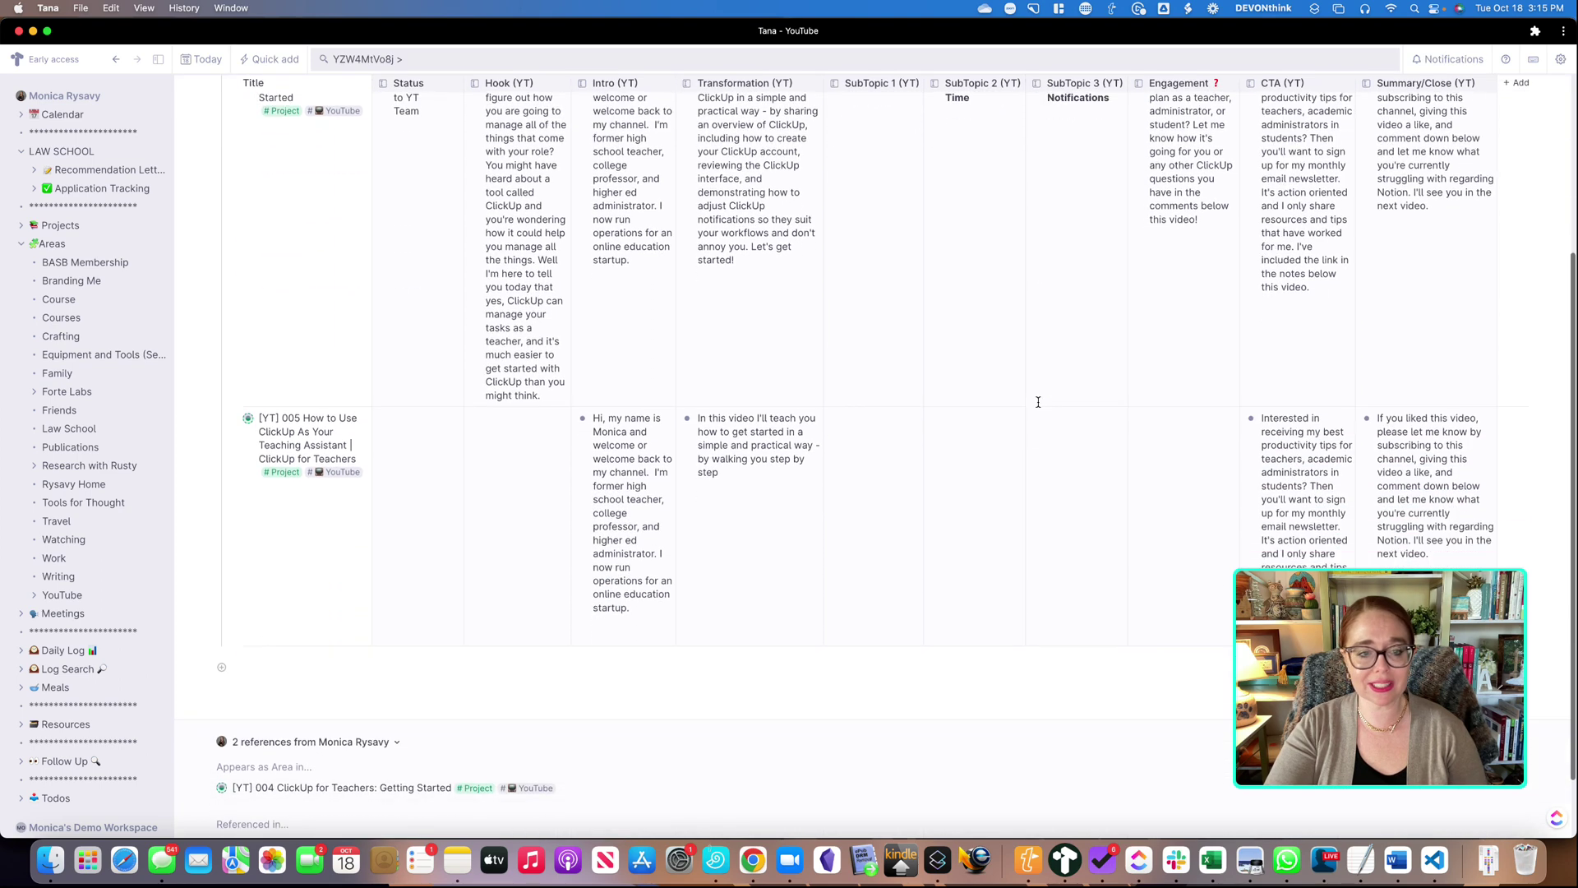
pyautogui.scroll(-2, 1037, 402)
pyautogui.scroll(5, 1038, 402)
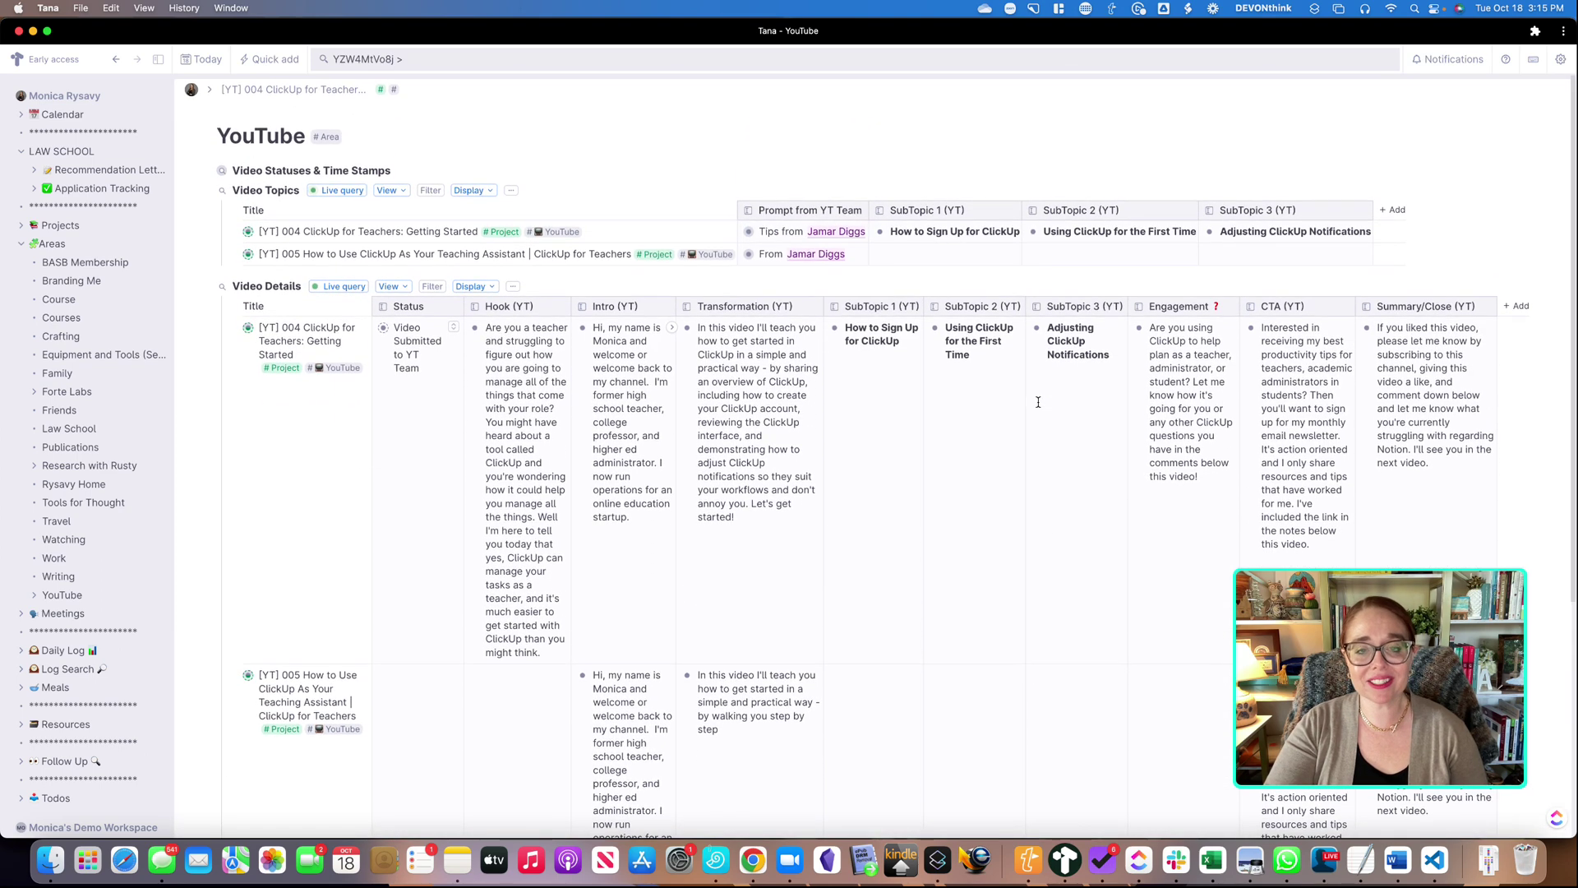
pyautogui.click(206, 286)
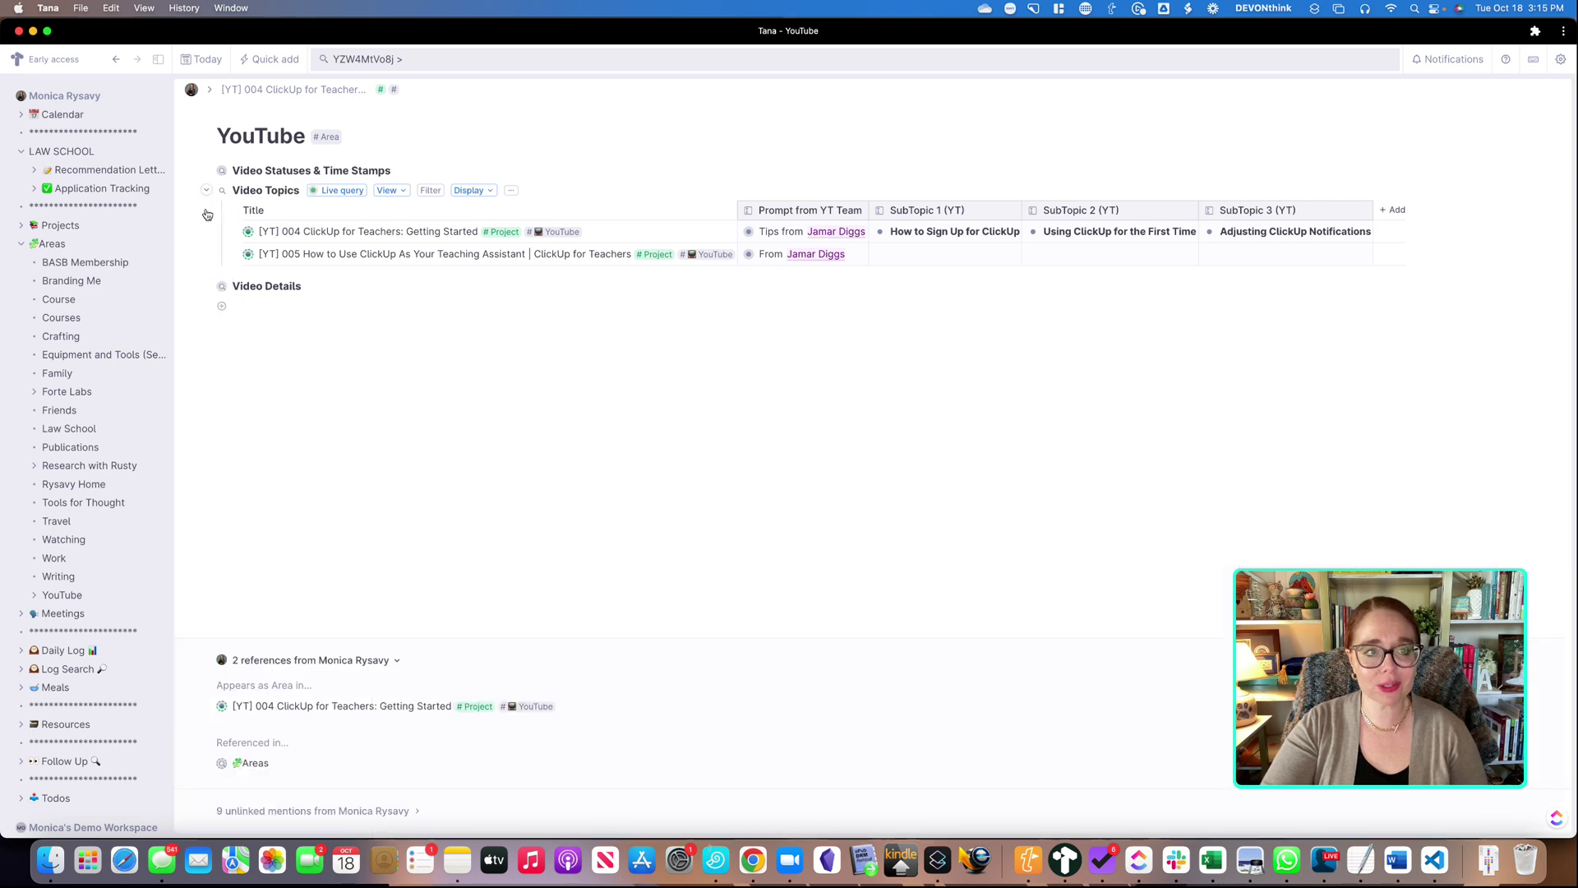
pyautogui.click(207, 190)
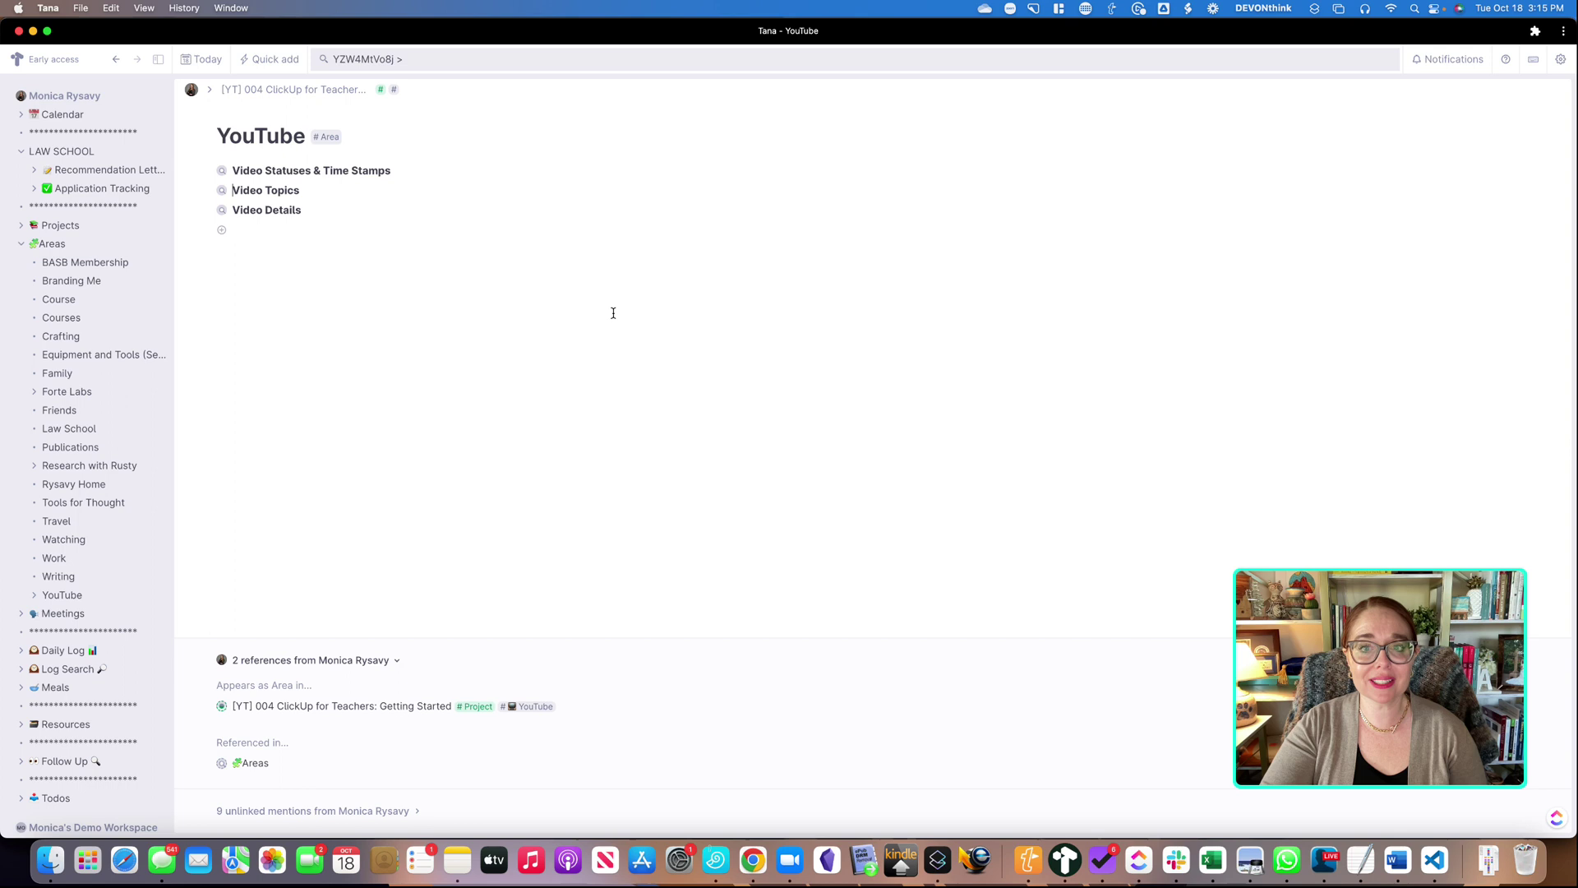
# Re-expand the Video Topics table to show both ClickUp projects' prompts and subtopics
pyautogui.click(206, 190)
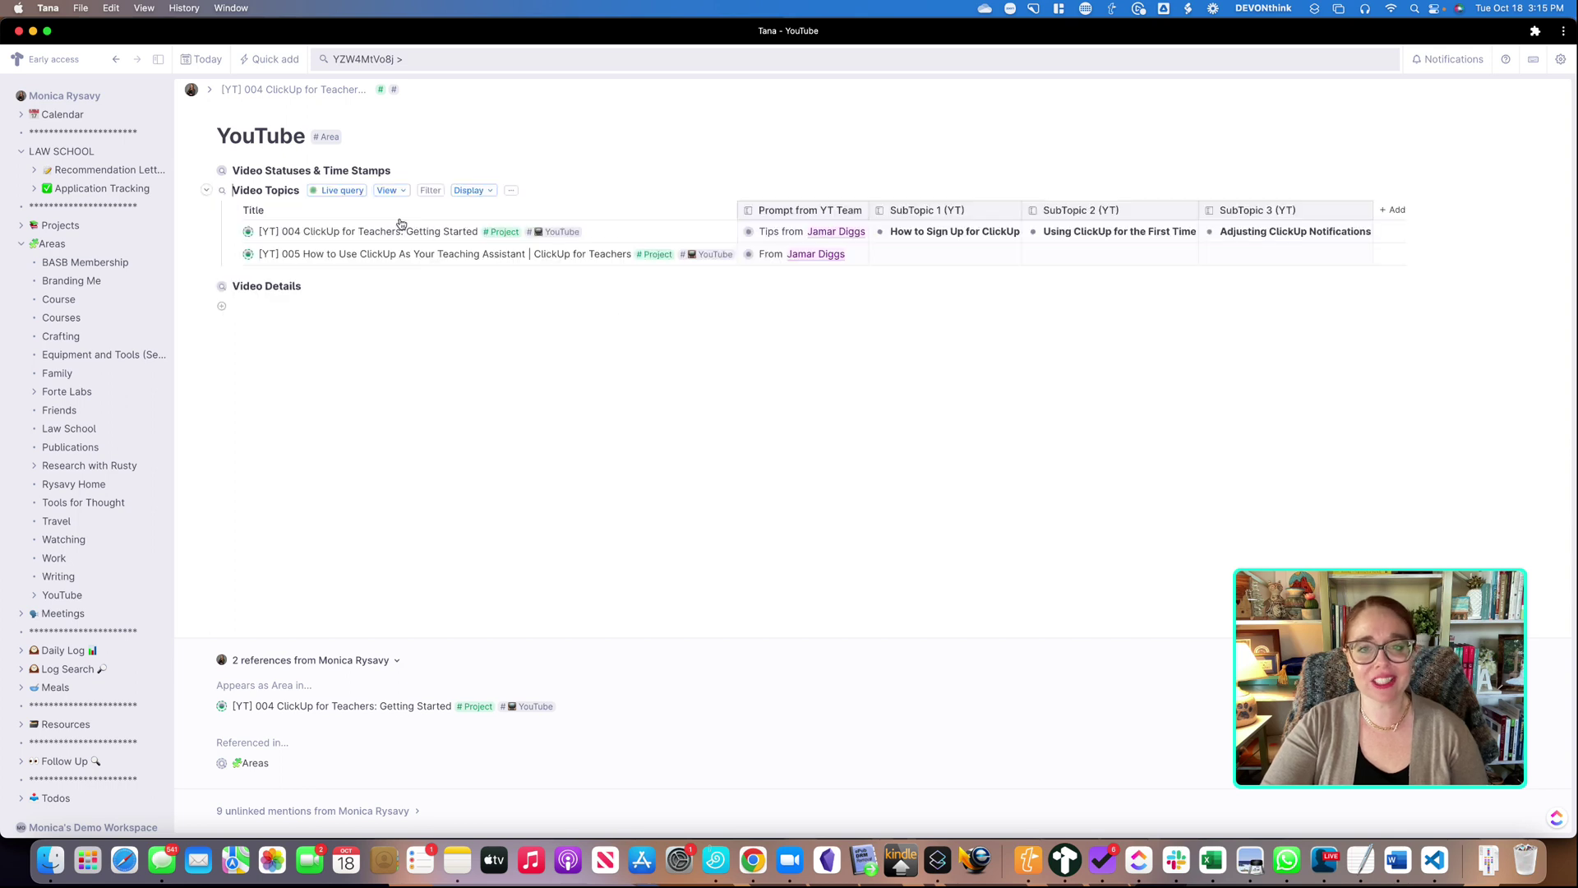